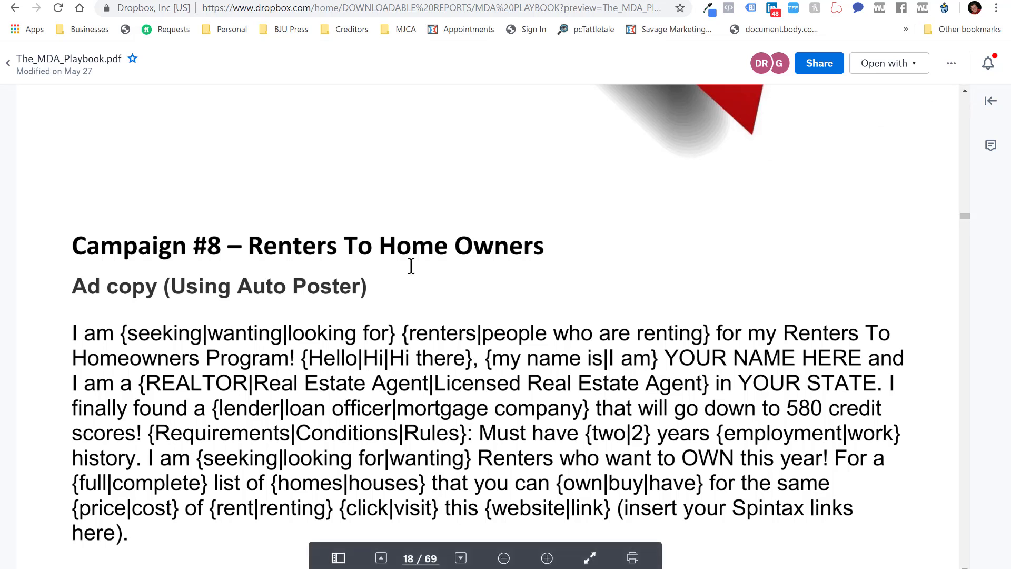
Scroll the playbook preview from the Campaign #8 ad copy to the renters' manual-posting ads on page 18
{"action": "left_click_drag", "start_coordinate": [175, 294], "coordinate": [332, 290]}
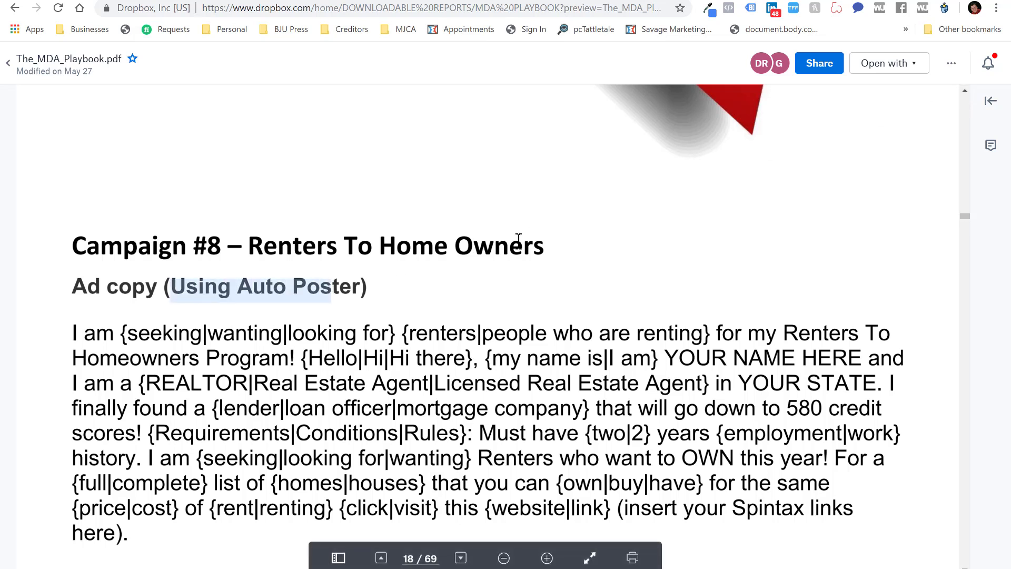
{"action": "left_click", "coordinate": [966, 566]}
{"action": "left_click", "coordinate": [965, 567]}
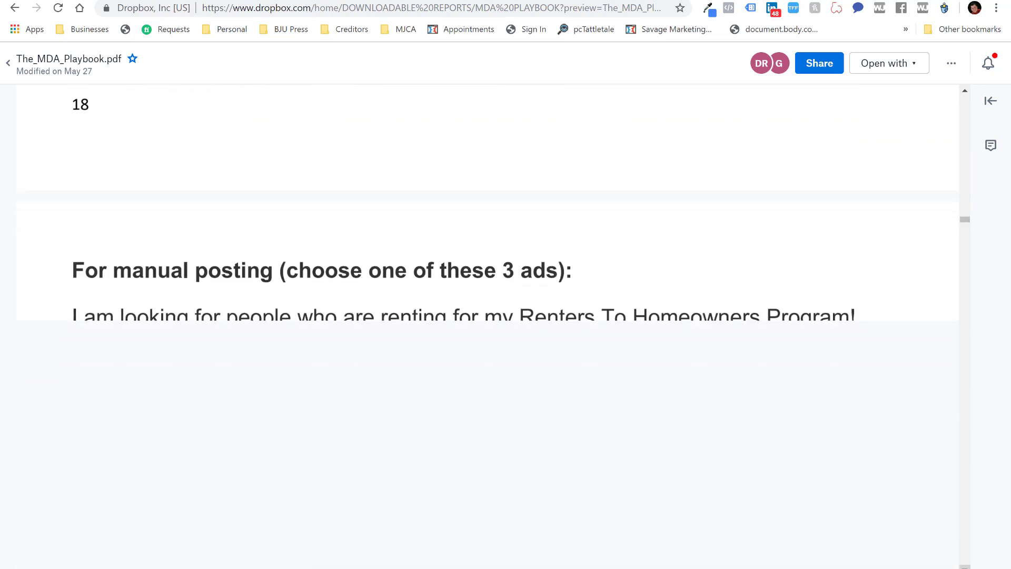
{"action": "left_click", "coordinate": [965, 92]}
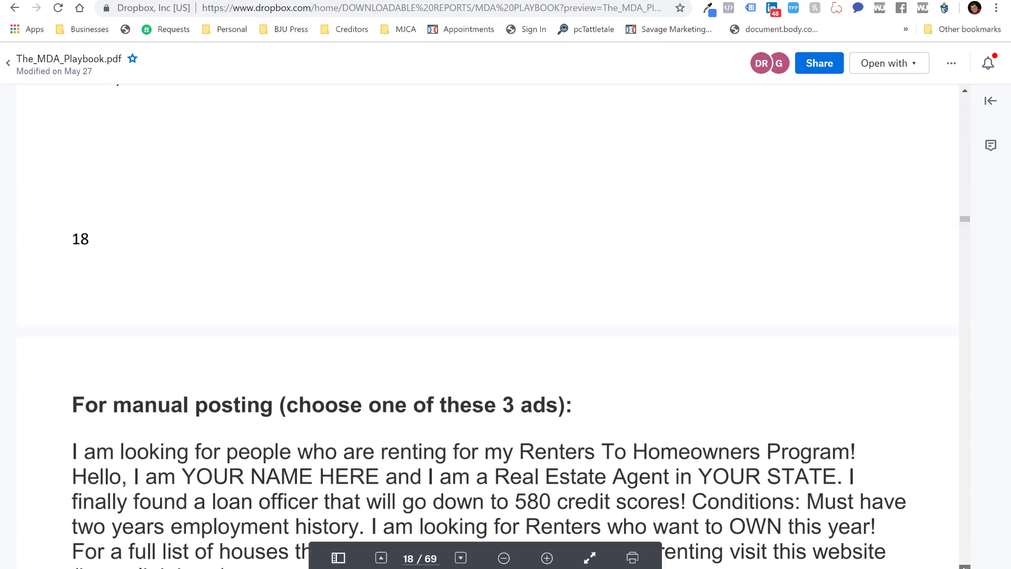
{"action": "scroll", "coordinate": [520, 322], "scroll_direction": "down", "scroll_amount": 5}
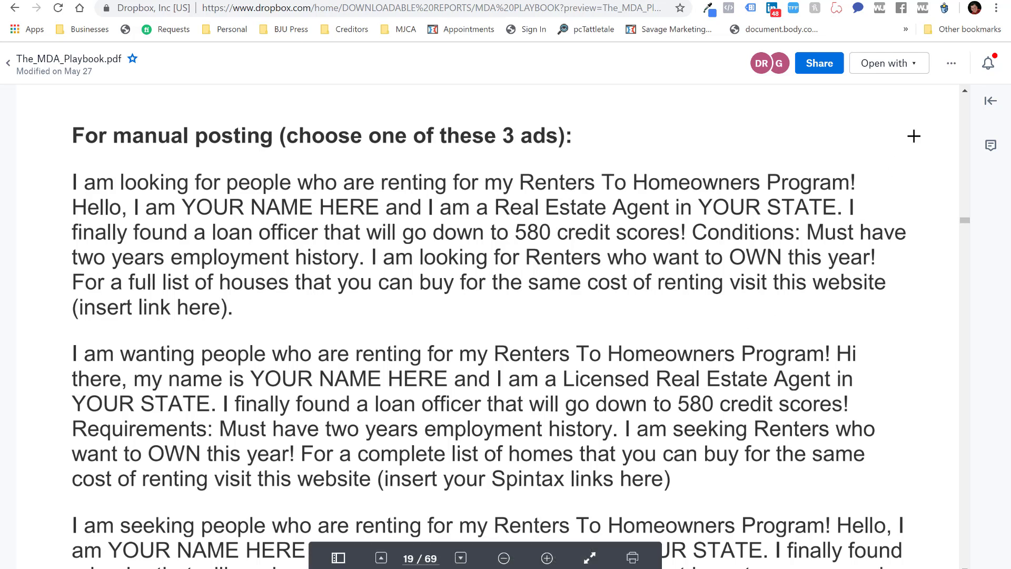
{"action": "left_click", "coordinate": [964, 91]}
{"action": "left_click_drag", "start_coordinate": [964, 91], "coordinate": [964, 91]}
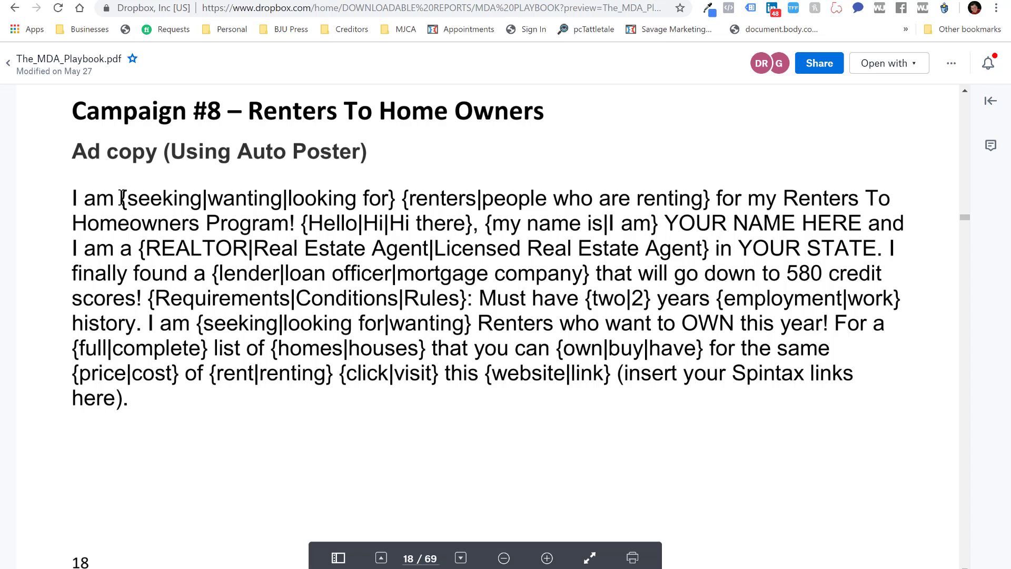
{"action": "left_click_drag", "start_coordinate": [121, 198], "coordinate": [395, 204]}
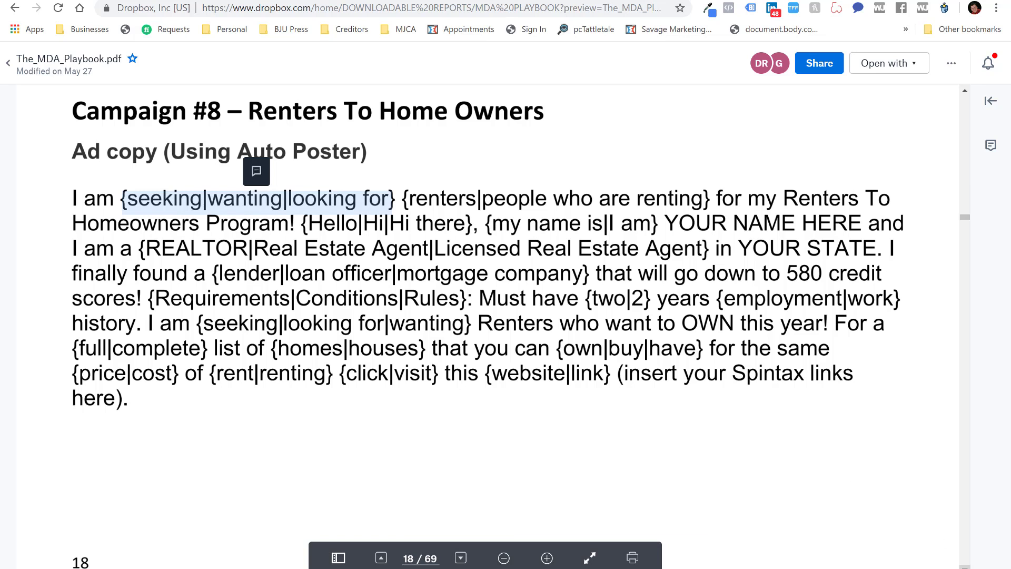
{"action": "scroll", "coordinate": [488, 327], "scroll_direction": "down", "scroll_amount": 5}
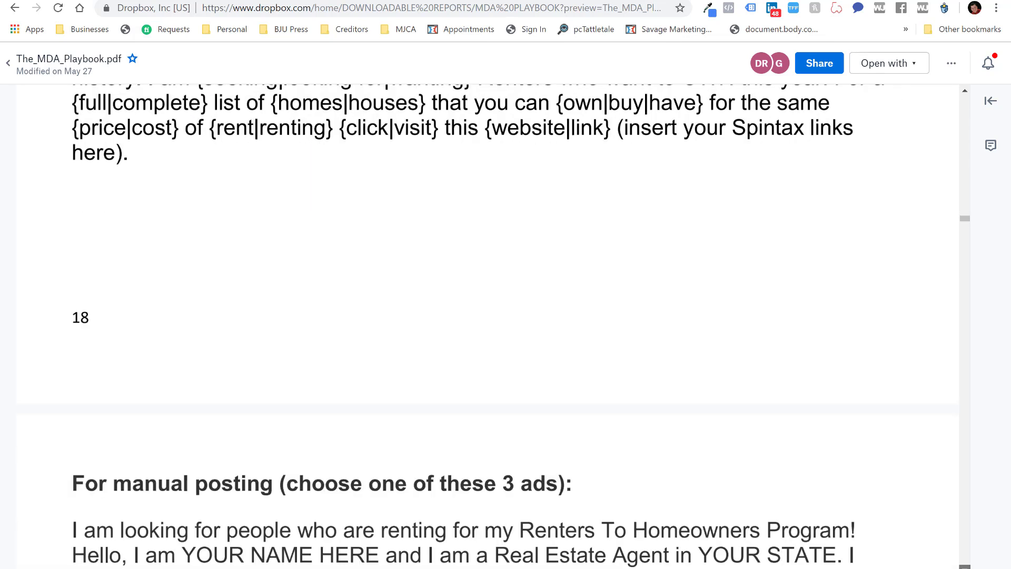
{"action": "scroll", "coordinate": [487, 327], "scroll_direction": "down", "scroll_amount": 7}
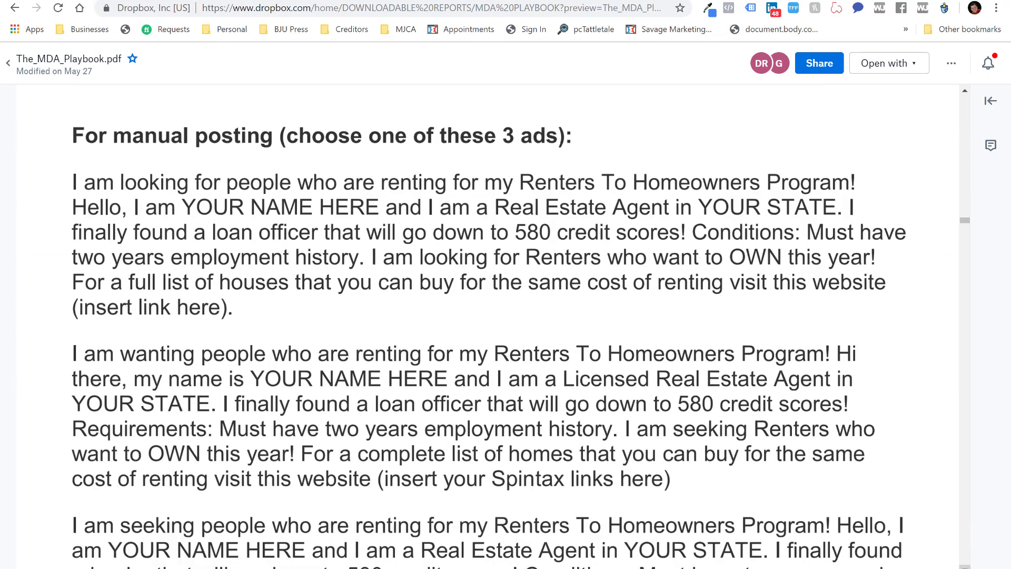
{"action": "scroll", "coordinate": [487, 327], "scroll_direction": "down", "scroll_amount": 1}
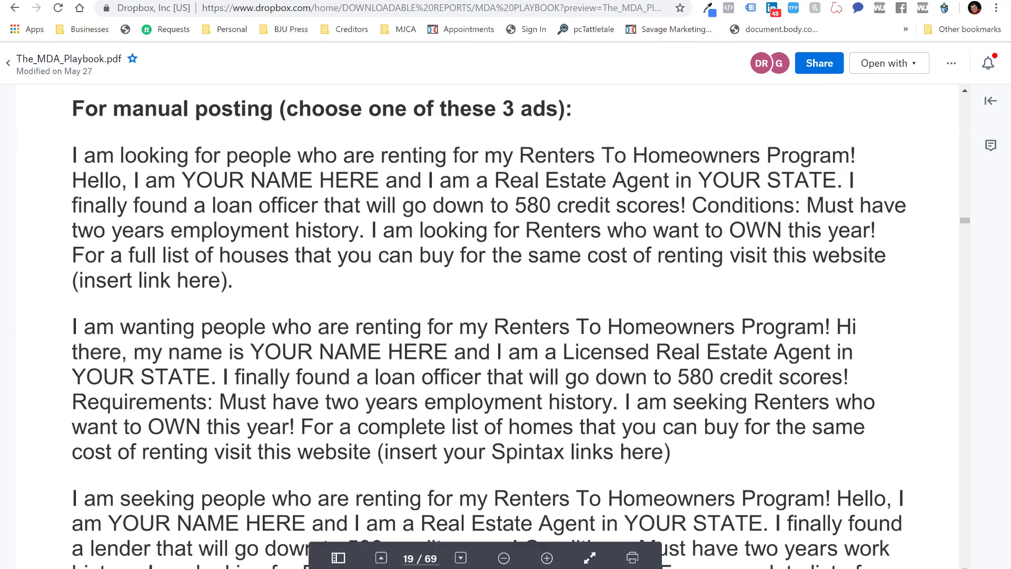
{"action": "left_click", "coordinate": [547, 559]}
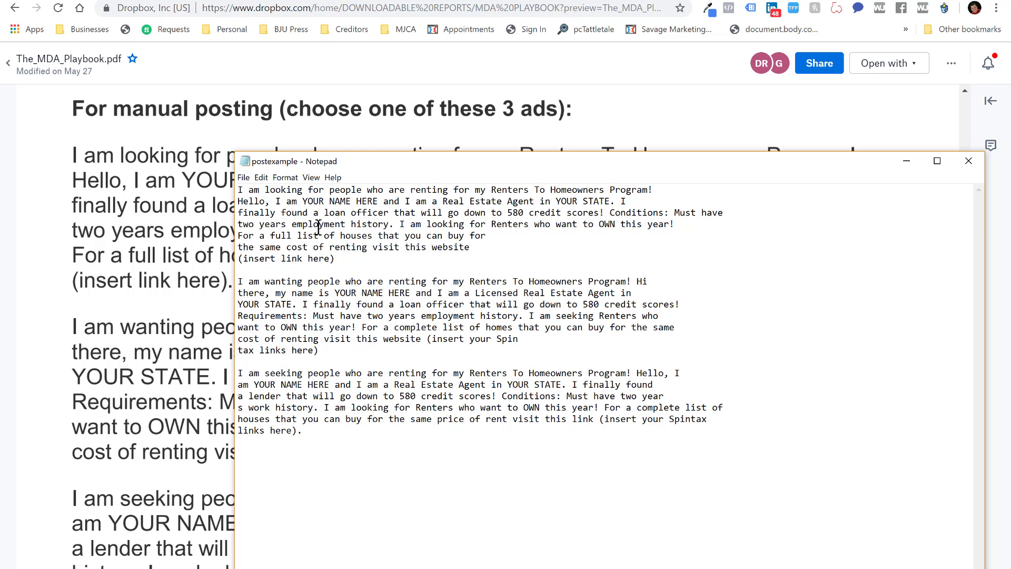
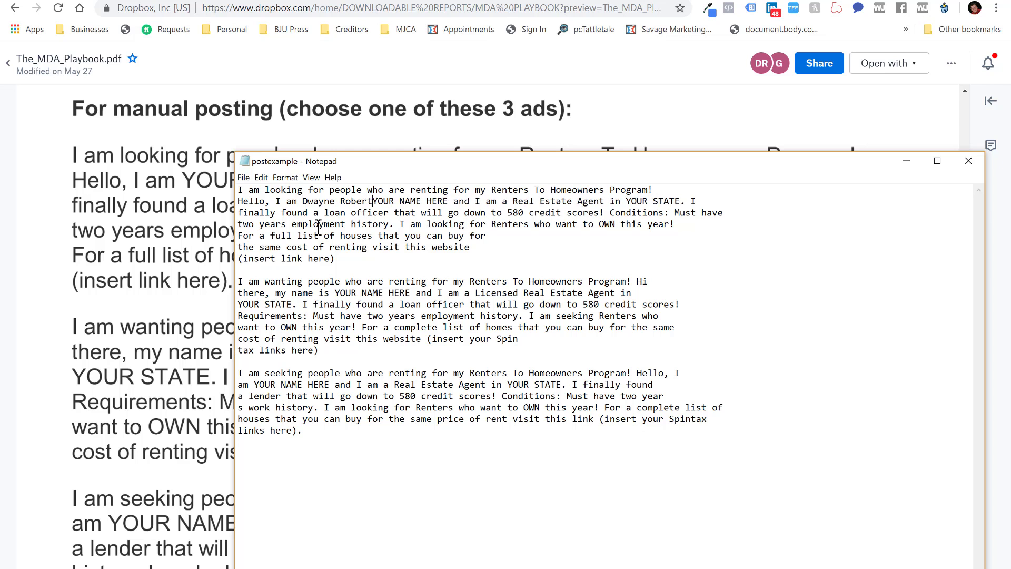
In the first postexample ad, replace YOUR NAME HERE with the agent's name and YOUR STATE with TN
{"action": "key", "text": "Delete"}
{"action": "key", "text": "Delete"}
{"action": "key", "text": "Delete"}
{"action": "key", "text": "Delete"}
{"action": "key", "text": "Delete"}
{"action": "key", "text": "Delete"}
{"action": "key", "text": "Delete"}
{"action": "key", "text": "Delete"}
{"action": "key", "text": "Delete"}
{"action": "key", "text": "Delete"}
{"action": "key", "text": "Delete"}
{"action": "key", "text": "Delete"}
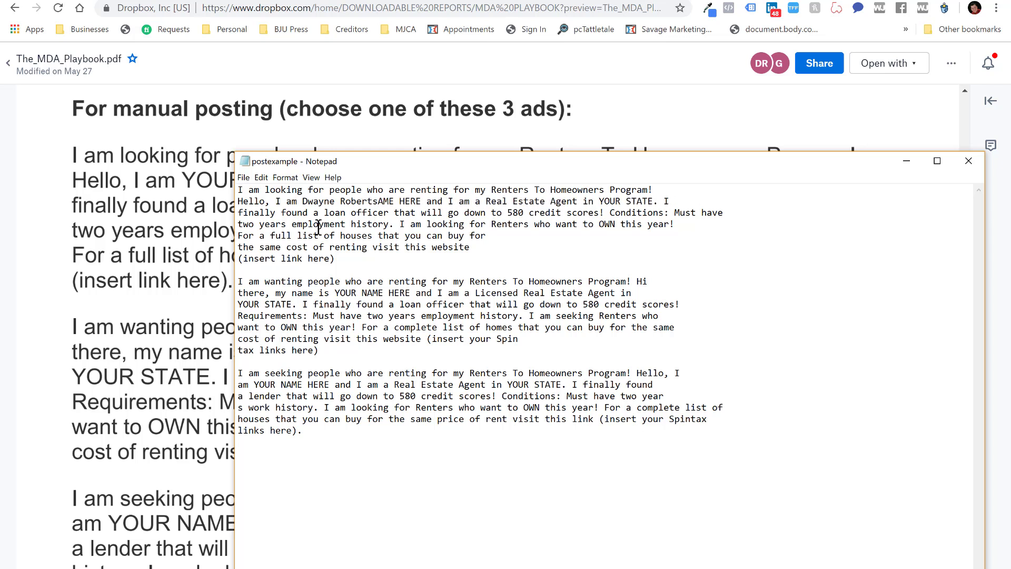
{"action": "key", "text": "Delete"}
{"action": "key", "text": "Delete"}
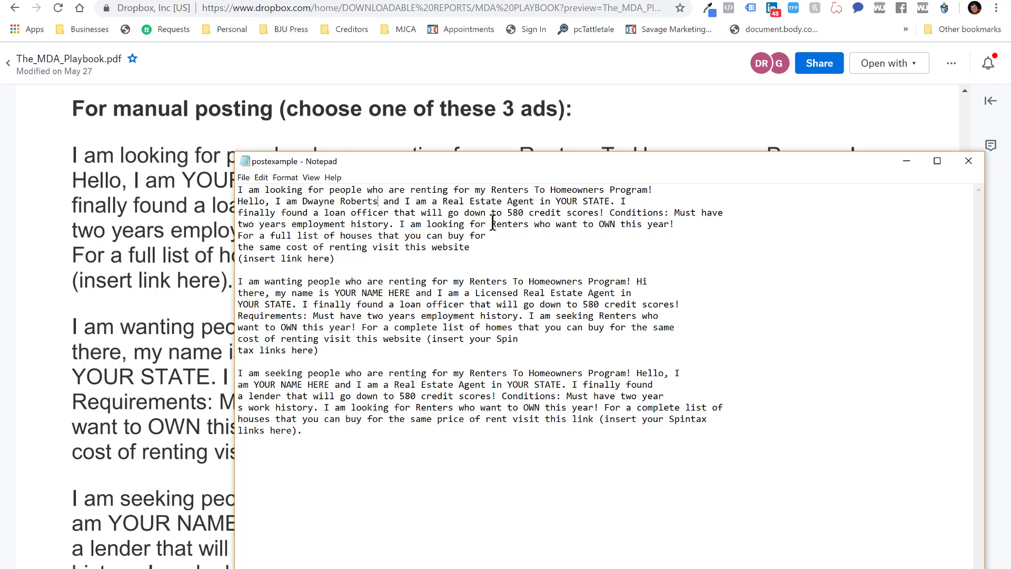
{"action": "double_click", "coordinate": [558, 201]}
{"action": "type", "text": "IN"}
{"action": "key", "text": "Delete"}
{"action": "key", "text": "Delete"}
{"action": "key", "text": "Delete"}
{"action": "key", "text": "Delete"}
{"action": "key", "text": "Delete"}
{"action": "left_click_drag", "start_coordinate": [508, 212], "coordinate": [522, 213]}
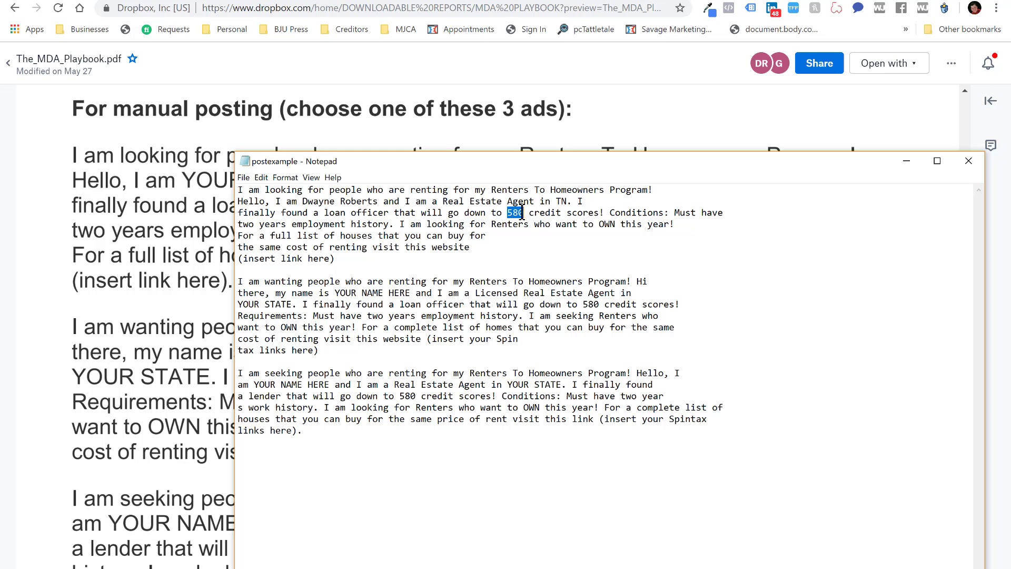
Join the first ad's website sentence onto one line, then switch to ManyChat's Growth Tools page
{"action": "left_click", "coordinate": [515, 236]}
{"action": "key", "text": "Delete"}
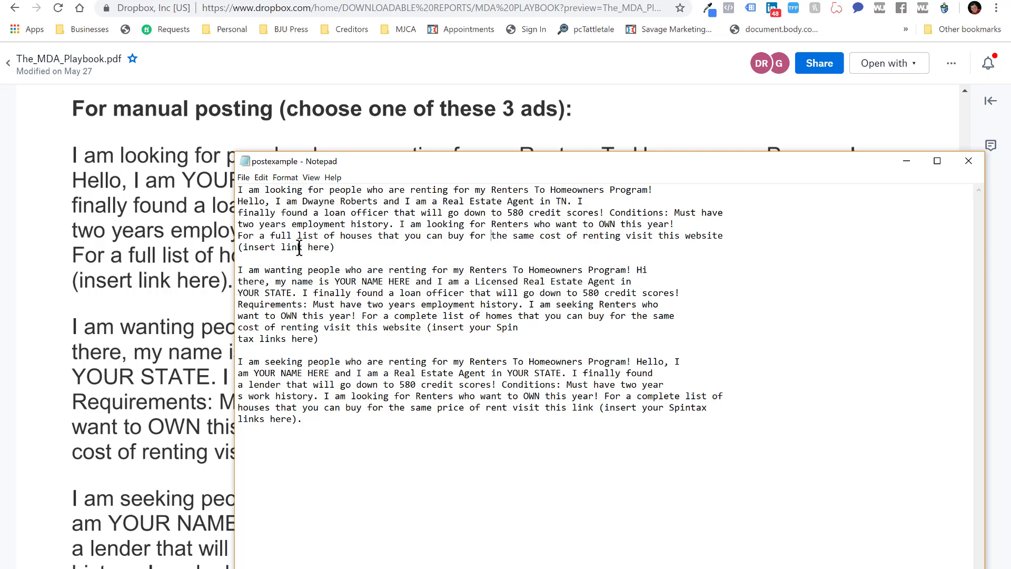
{"action": "left_click", "coordinate": [687, 0]}
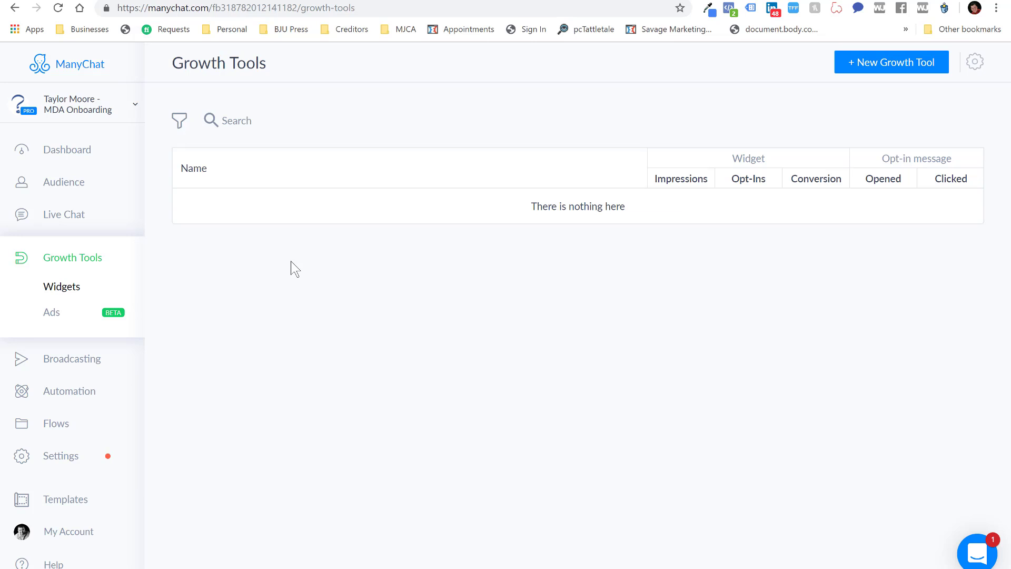
Create a new Messenger Ref URL growth tool from Other Growth Tools, which opens as Growth Tool #5
{"action": "left_click", "coordinate": [892, 63]}
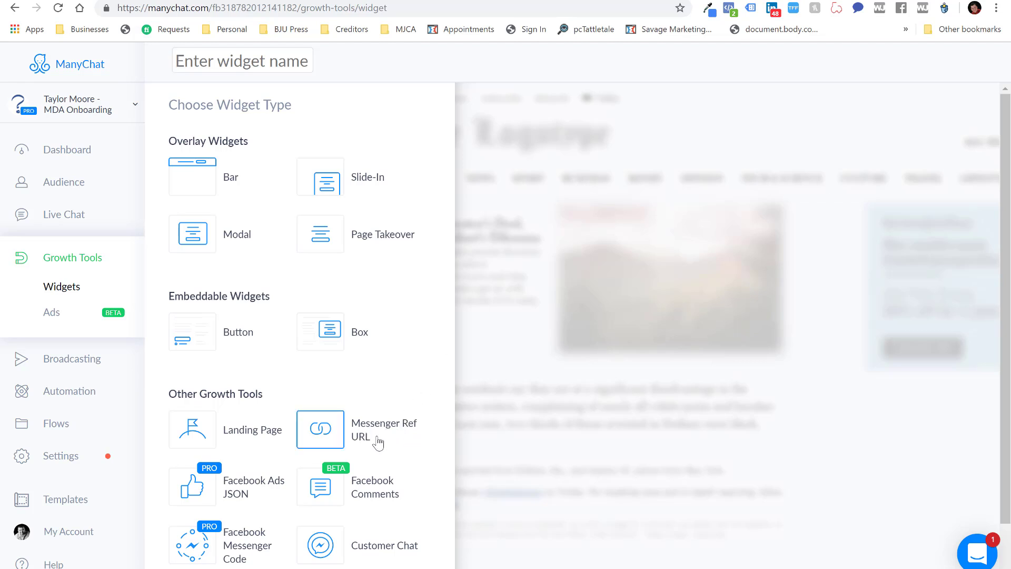
{"action": "mouse_move", "coordinate": [337, 429]}
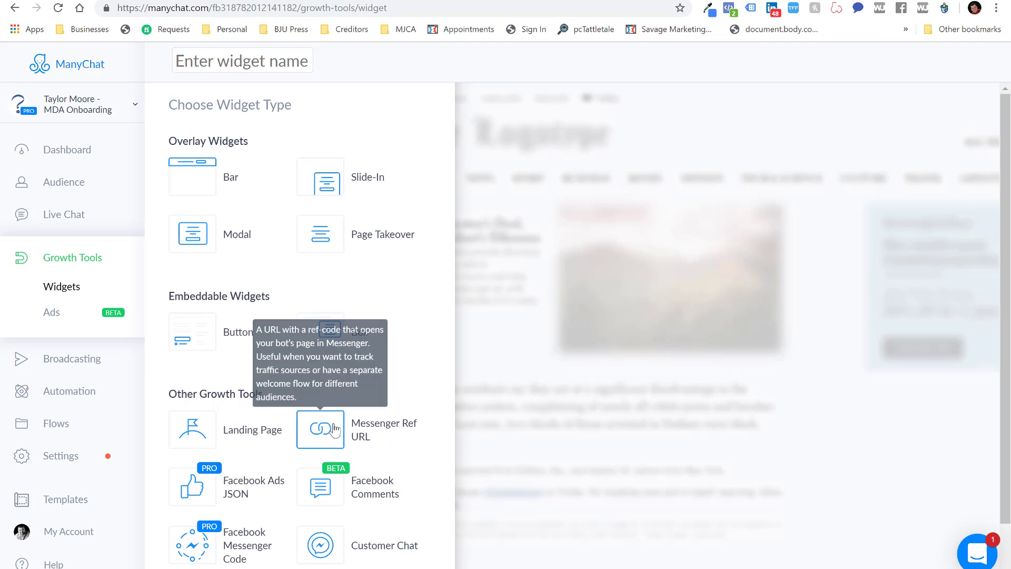
{"action": "left_click", "coordinate": [334, 429]}
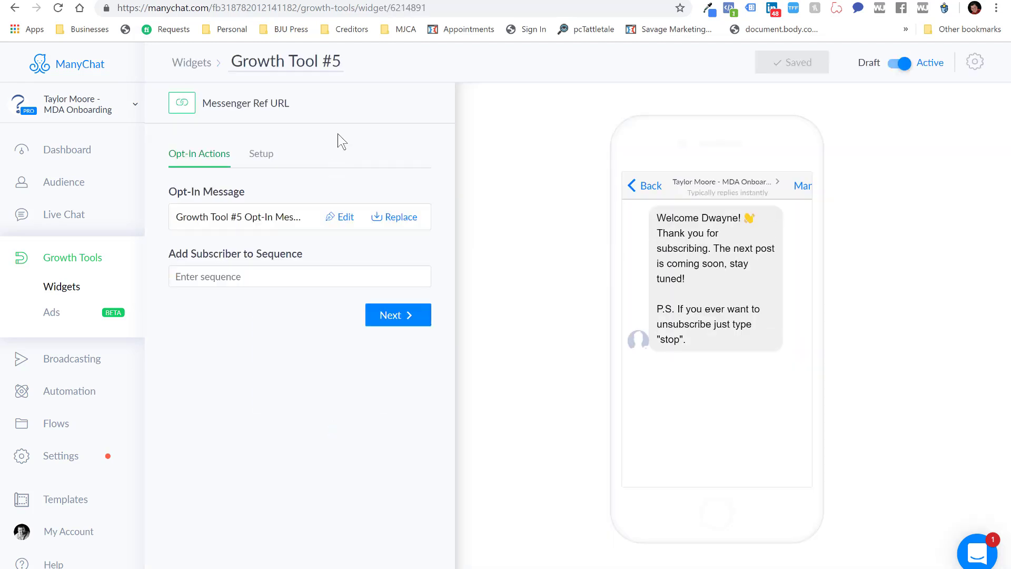
Retitle the widget 'RTH #1' and open the Add Subscriber to Sequence dropdown
{"action": "left_click", "coordinate": [267, 72]}
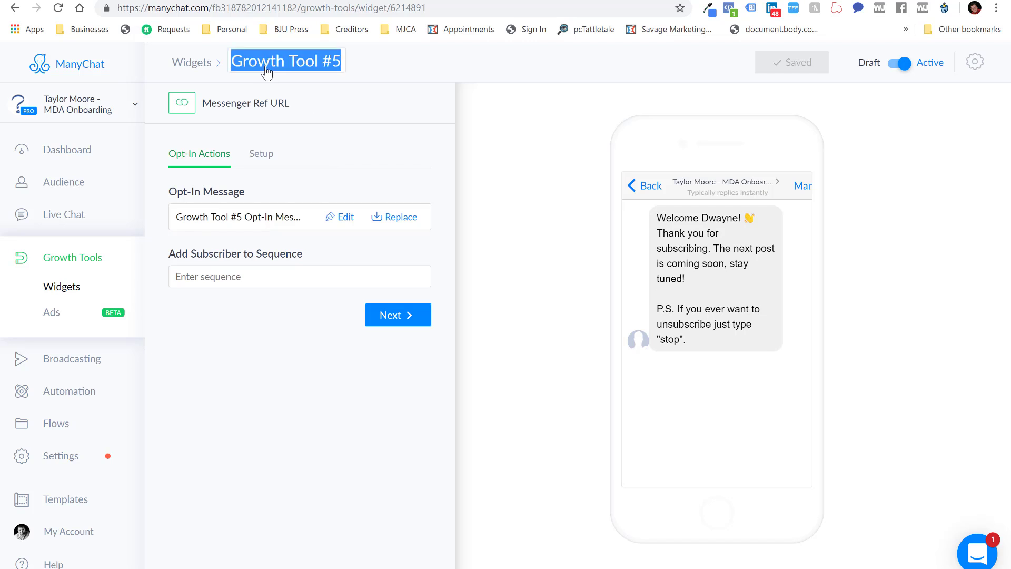
{"action": "type", "text": "RTH "}
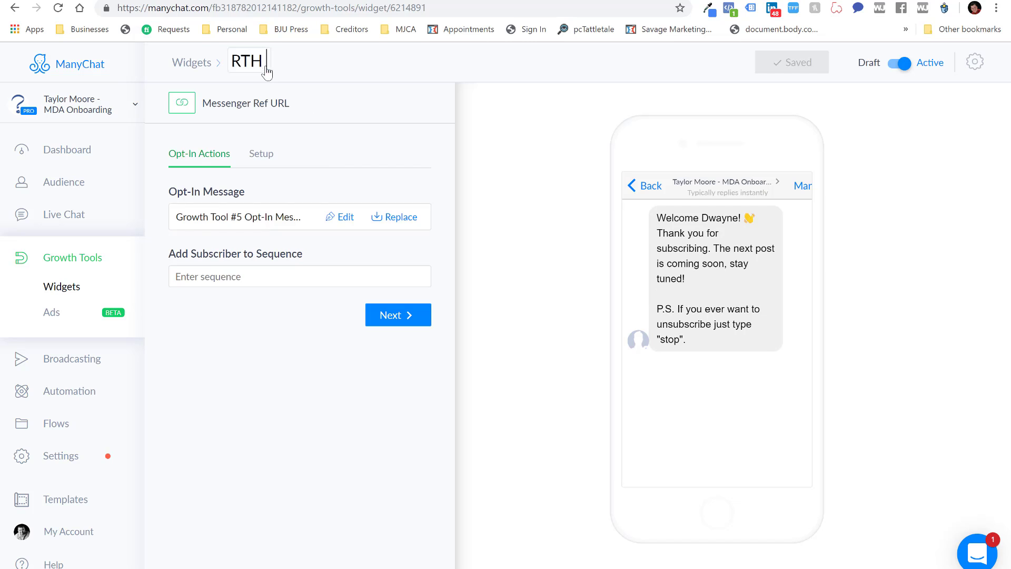
{"action": "type", "text": "#1"}
{"action": "left_click", "coordinate": [327, 75]}
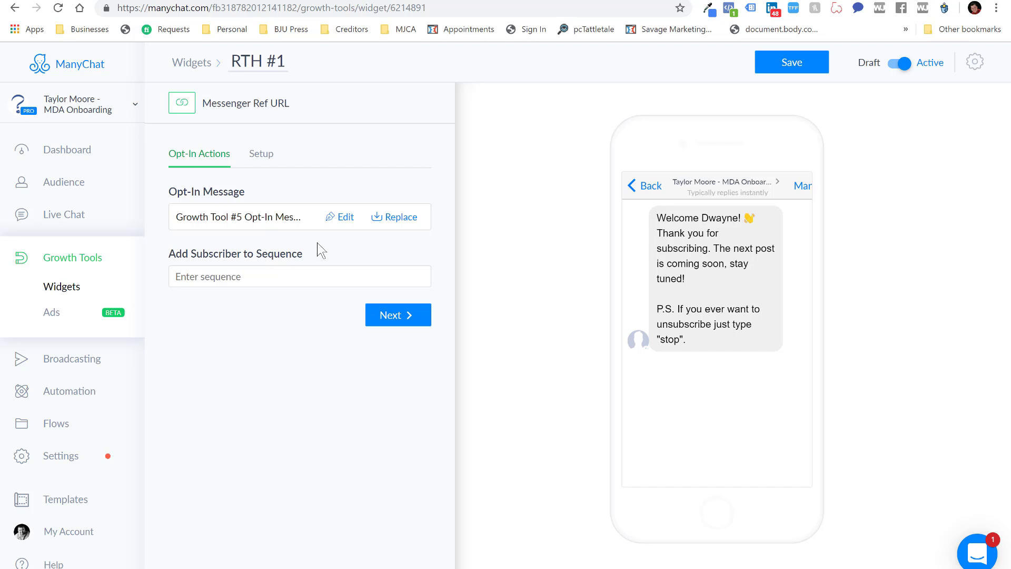
{"action": "left_click", "coordinate": [276, 274]}
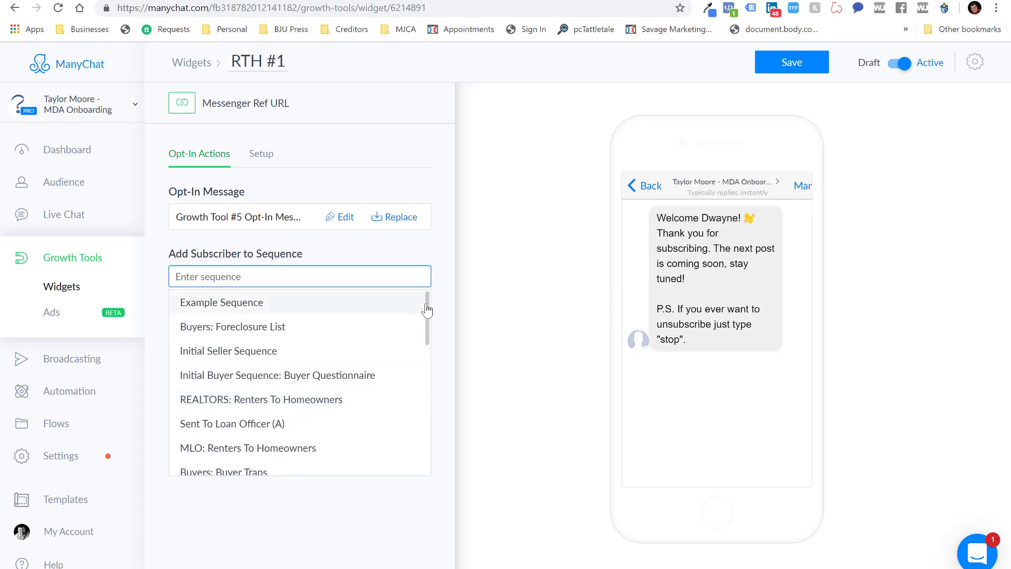
Have the widget add subscribers to the REALTORS: Renters To Homeowners sequence
{"action": "left_click_drag", "start_coordinate": [428, 314], "coordinate": [429, 332]}
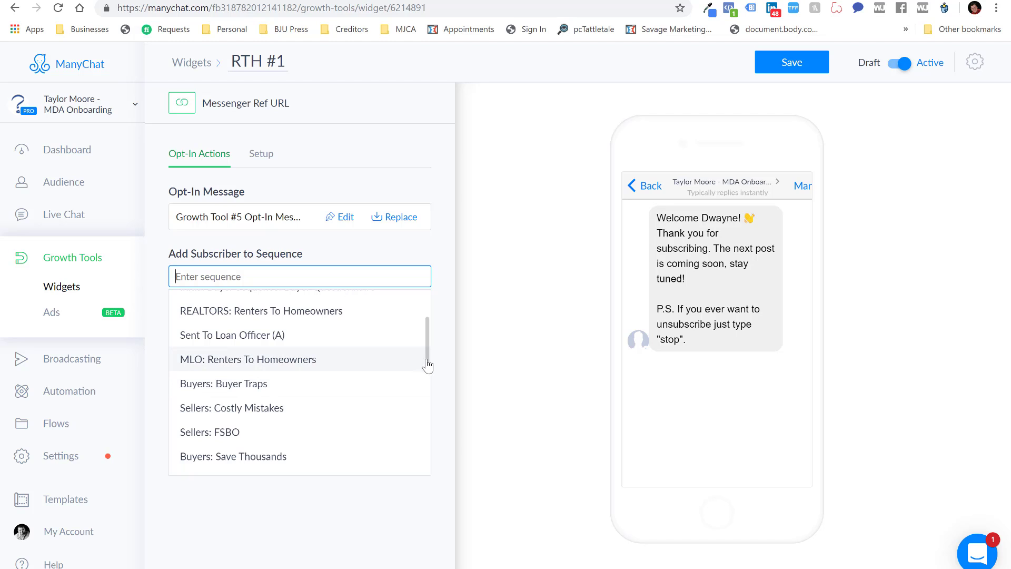
{"action": "left_click", "coordinate": [357, 314]}
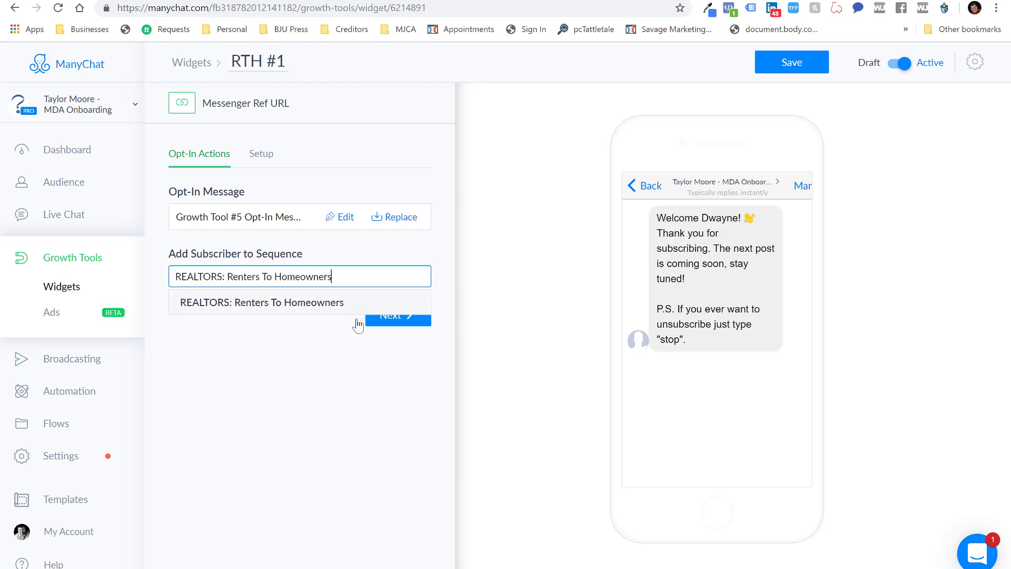
{"action": "left_click", "coordinate": [362, 341]}
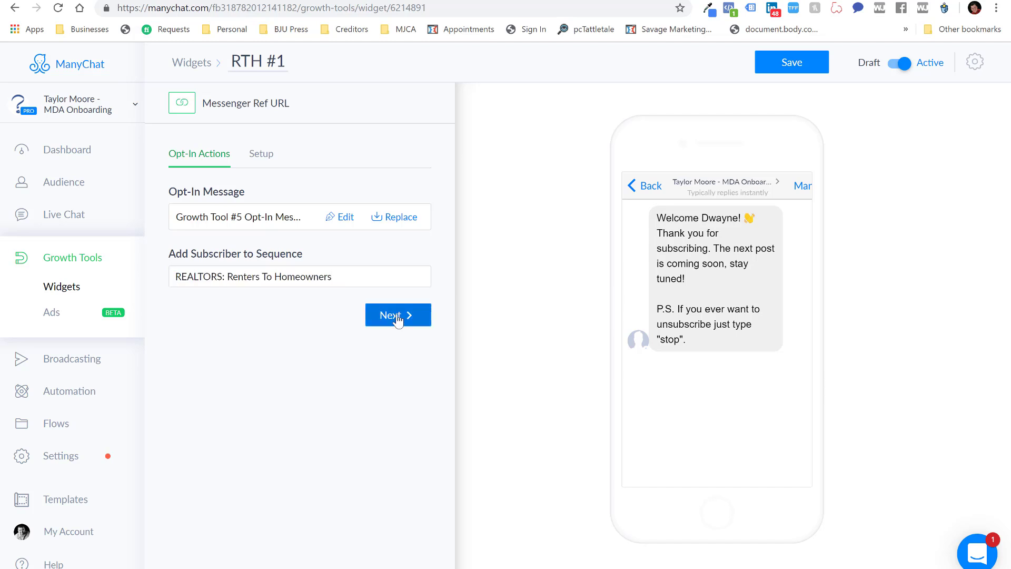
Save the RTH #1 widget and copy its Messenger Ref URL
{"action": "left_click", "coordinate": [398, 320]}
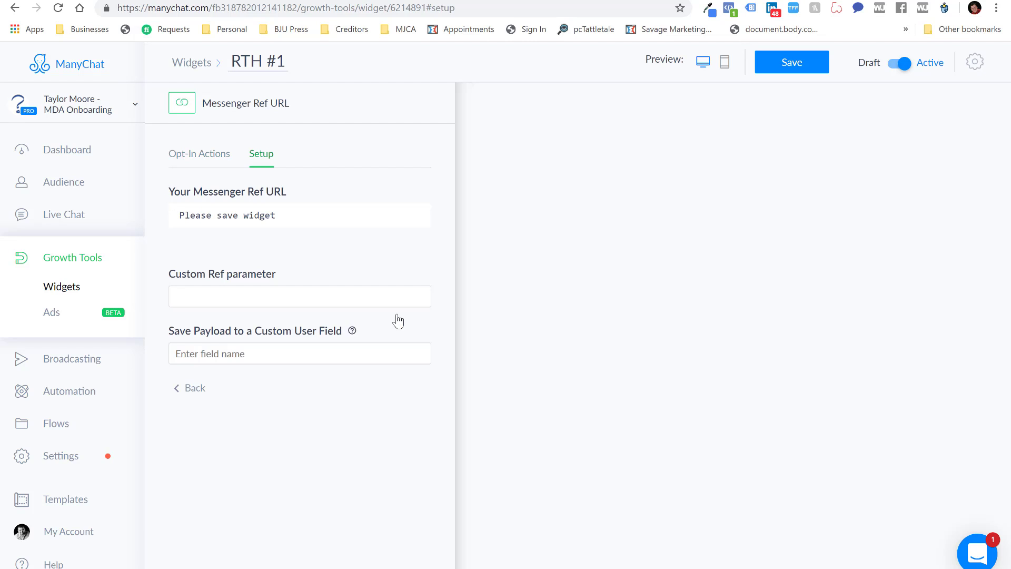
{"action": "left_click", "coordinate": [801, 63]}
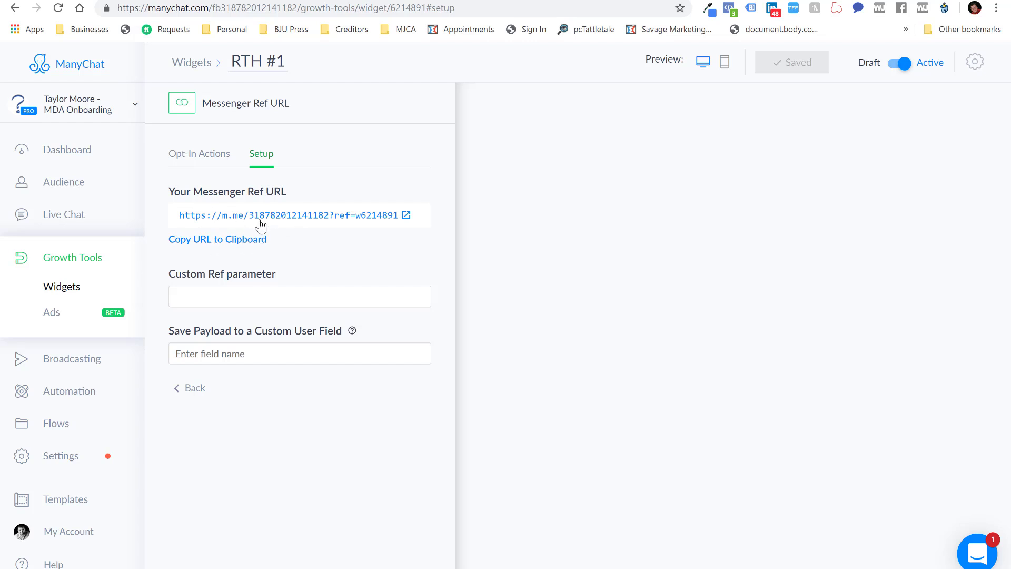
{"action": "left_click", "coordinate": [239, 241]}
Replace the first post's link placeholder with the RTH #1 Ref URL on a new line after 'website:'
{"action": "key", "text": "alt+Tab"}
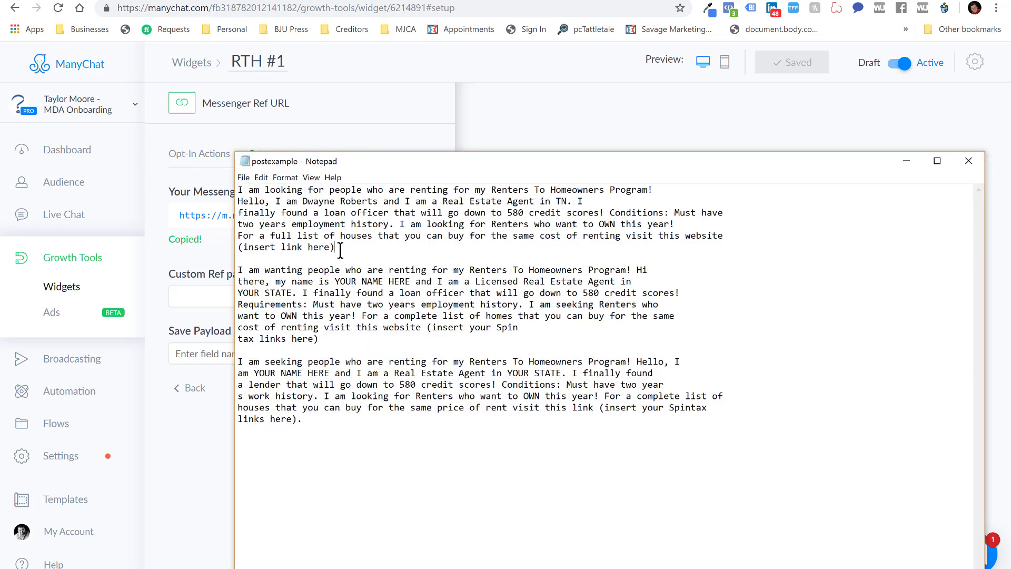
{"action": "key", "text": "BackSpace"}
{"action": "key", "text": "BackSpace"}
{"action": "key", "text": "BackSpace"}
{"action": "key", "text": "BackSpace"}
{"action": "key", "text": "BackSpace"}
{"action": "key", "text": "BackSpace"}
{"action": "key", "text": "BackSpace"}
{"action": "key", "text": "BackSpace"}
{"action": "key", "text": "BackSpace"}
{"action": "key", "text": "BackSpace"}
{"action": "key", "text": "BackSpace"}
{"action": "key", "text": "BackSpace"}
{"action": "key", "text": "BackSpace"}
{"action": "key", "text": "BackSpace"}
{"action": "key", "text": "BackSpace"}
{"action": "key", "text": "BackSpace"}
{"action": "key", "text": "BackSpace"}
{"action": "key", "text": "BackSpace"}
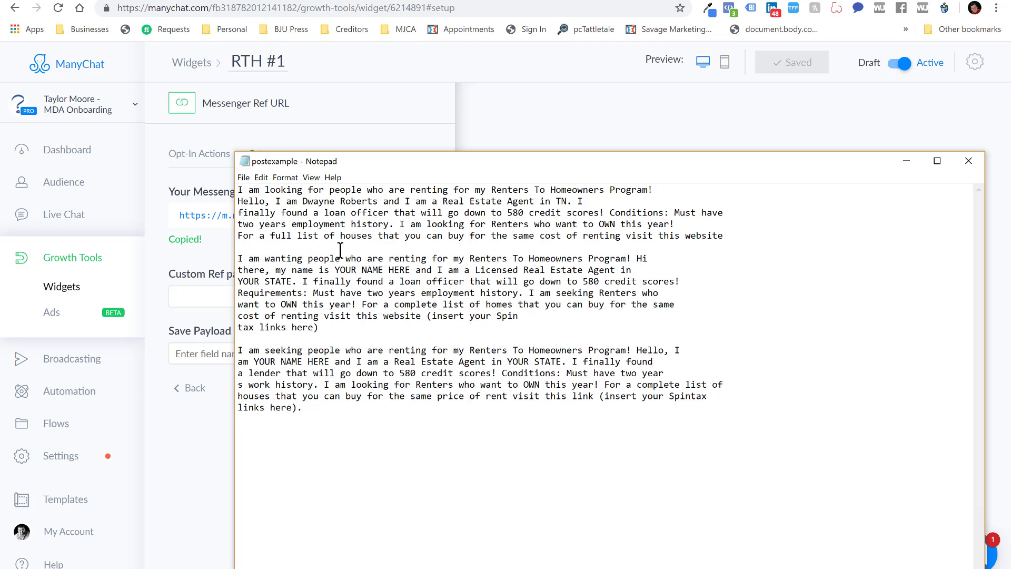
{"action": "key", "text": "Return"}
{"action": "key", "text": "ctrl+v"}
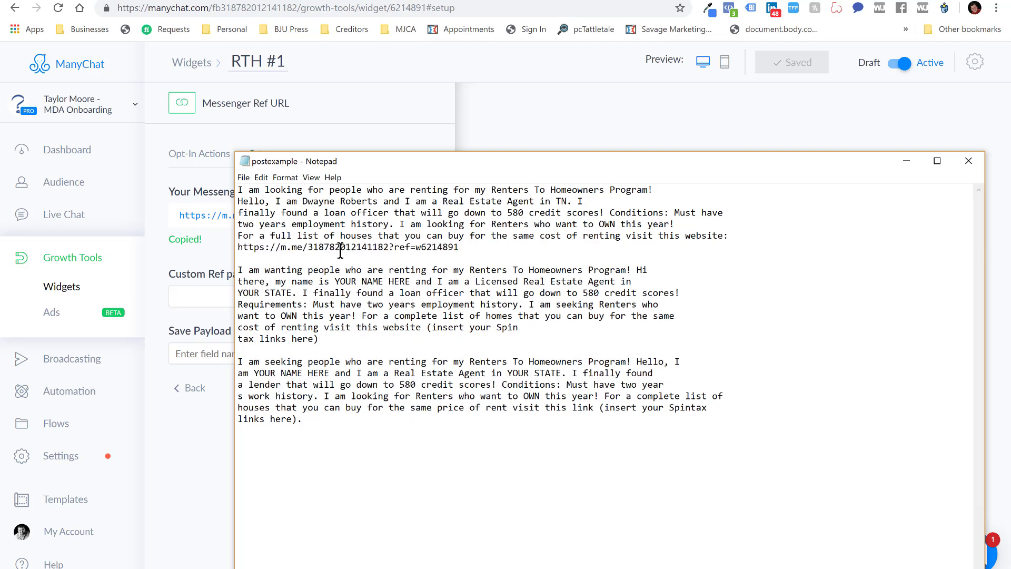
Change the second post to end with 'website:' and remove its Spintax link placeholder
{"action": "left_click", "coordinate": [331, 338]}
{"action": "left_click", "coordinate": [429, 329]}
{"action": "key", "text": "BackSpace"}
{"action": "type", "text": ":"}
{"action": "key", "text": "Delete"}
{"action": "key", "text": "Delete"}
{"action": "key", "text": "Delete"}
{"action": "key", "text": "Delete"}
{"action": "key", "text": "Delete"}
{"action": "key", "text": "Delete"}
{"action": "key", "text": "Delete"}
{"action": "key", "text": "Delete"}
{"action": "key", "text": "Delete"}
{"action": "key", "text": "Delete"}
{"action": "key", "text": "Delete"}
{"action": "key", "text": "Delete"}
{"action": "key", "text": "Delete"}
{"action": "key", "text": "Delete"}
{"action": "key", "text": "Delete"}
{"action": "key", "text": "Delete"}
{"action": "key", "text": "Delete"}
{"action": "key", "text": "Delete"}
{"action": "key", "text": "Delete"}
{"action": "key", "text": "Delete"}
{"action": "key", "text": "Delete"}
{"action": "key", "text": "Delete"}
{"action": "key", "text": "Delete"}
{"action": "key", "text": "Delete"}
{"action": "key", "text": "Delete"}
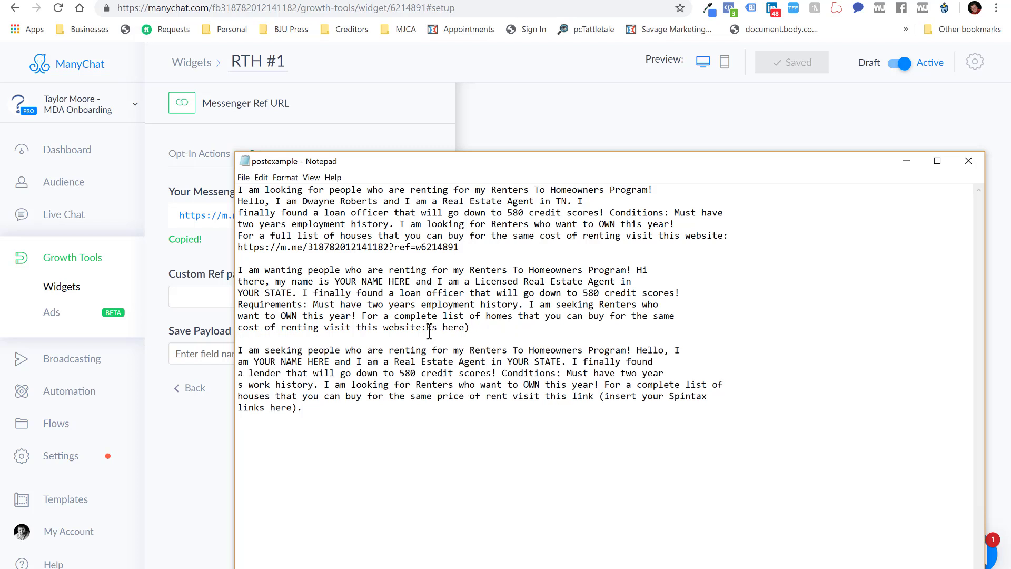
{"action": "key", "text": "Delete"}
{"action": "key", "text": "Delete"}
{"action": "key", "text": "Delete"}
{"action": "key", "text": "Delete"}
{"action": "key", "text": "Delete"}
{"action": "key", "text": "Delete"}
{"action": "key", "text": "Delete"}
{"action": "left_click", "coordinate": [186, 445]}
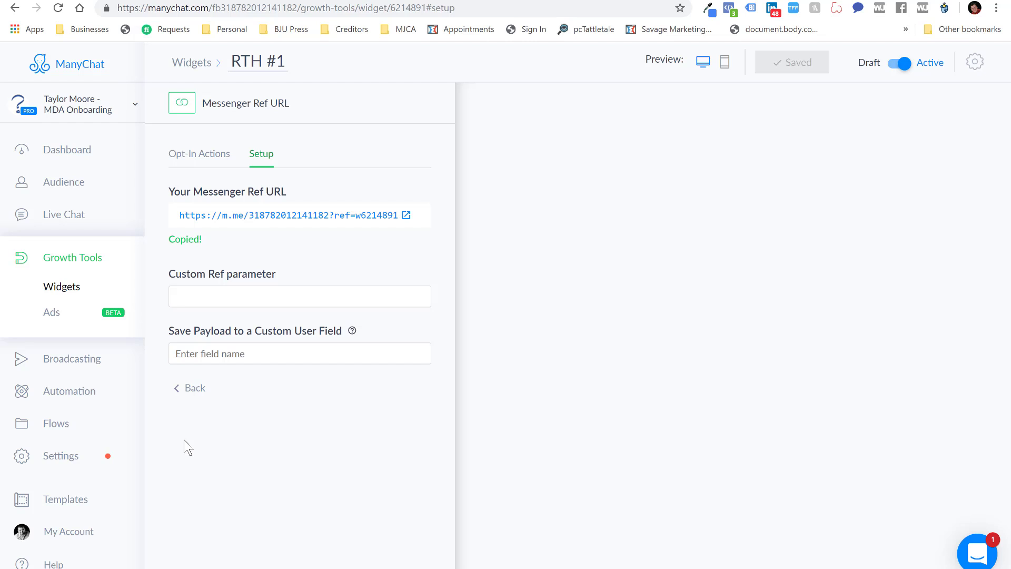
Duplicate the RTH #1 widget from the Growth Tools list and open the copy
{"action": "left_click", "coordinate": [61, 264]}
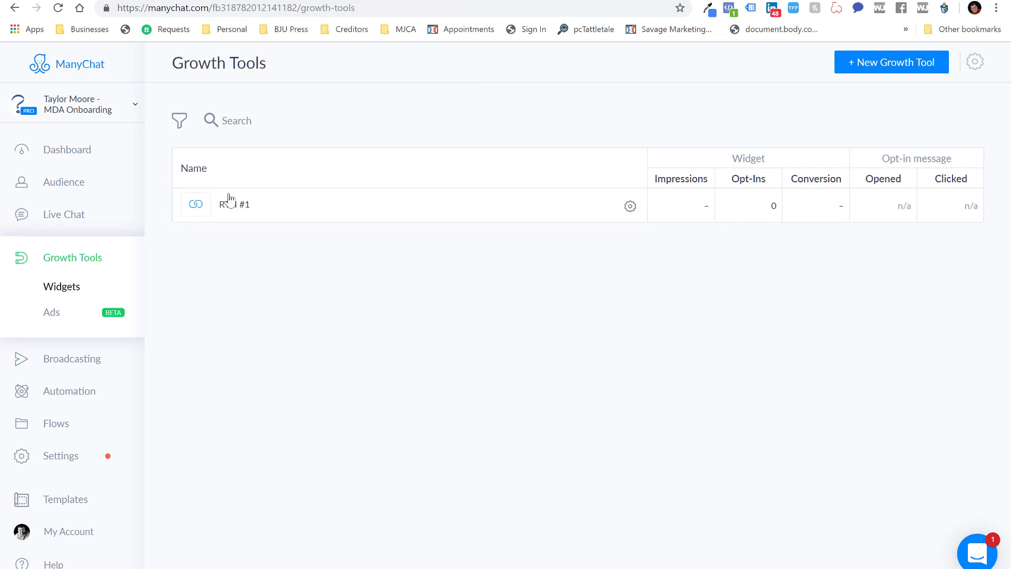
{"action": "left_click", "coordinate": [632, 210]}
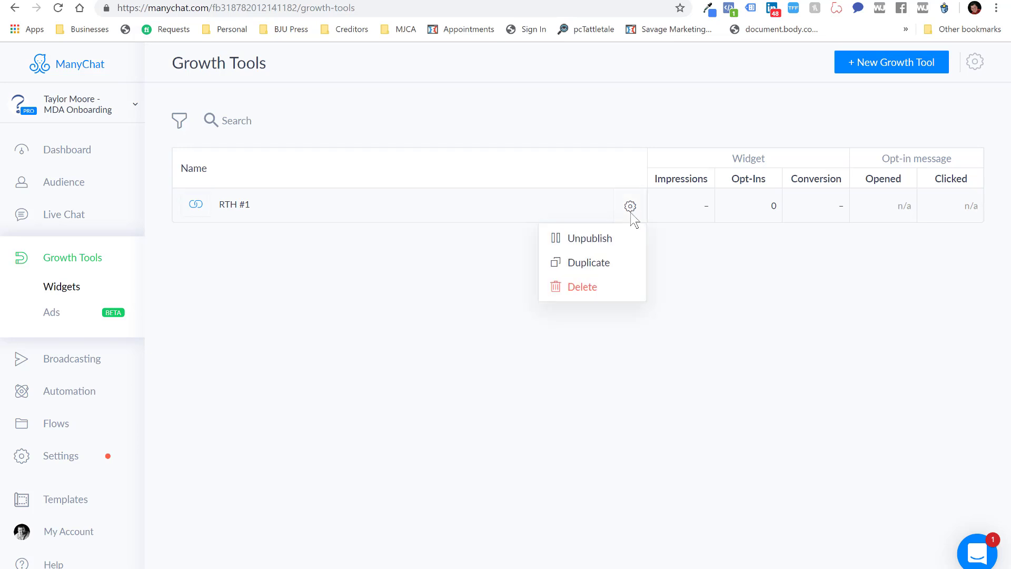
{"action": "left_click", "coordinate": [602, 270]}
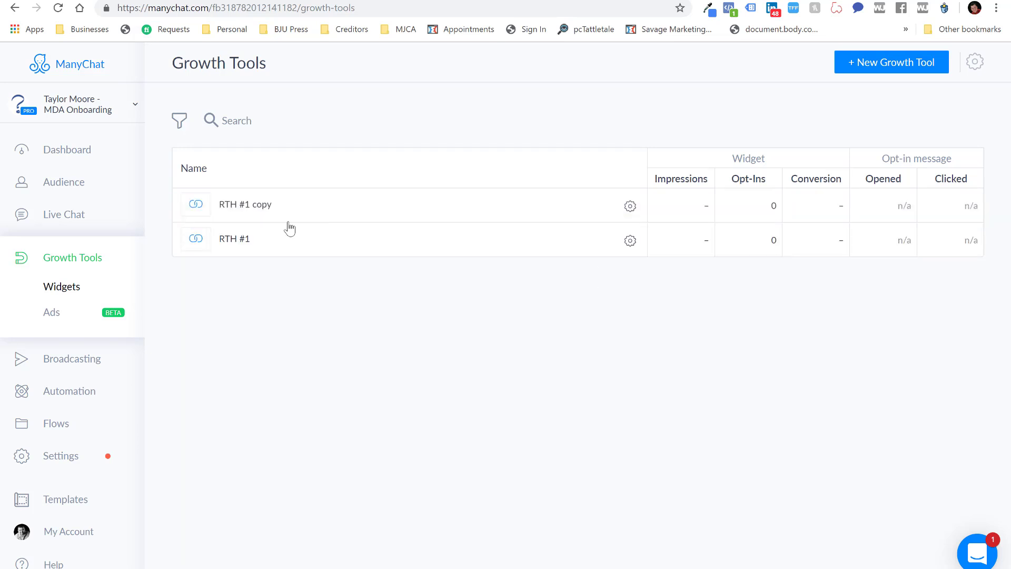
{"action": "left_click", "coordinate": [256, 214]}
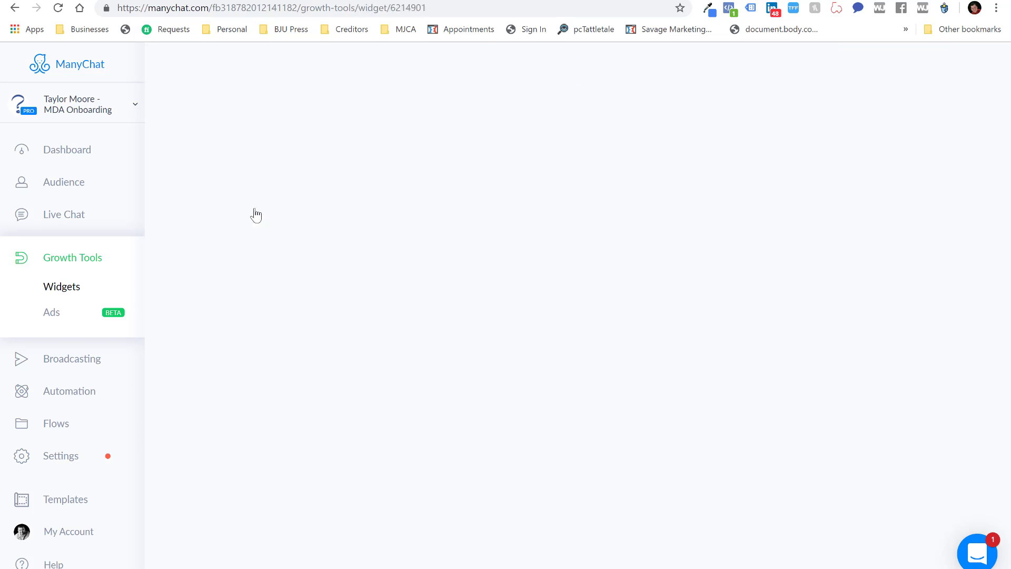
Rename the copy to RTH #2, save it, and copy its Messenger Ref URL
{"action": "left_click", "coordinate": [302, 67]}
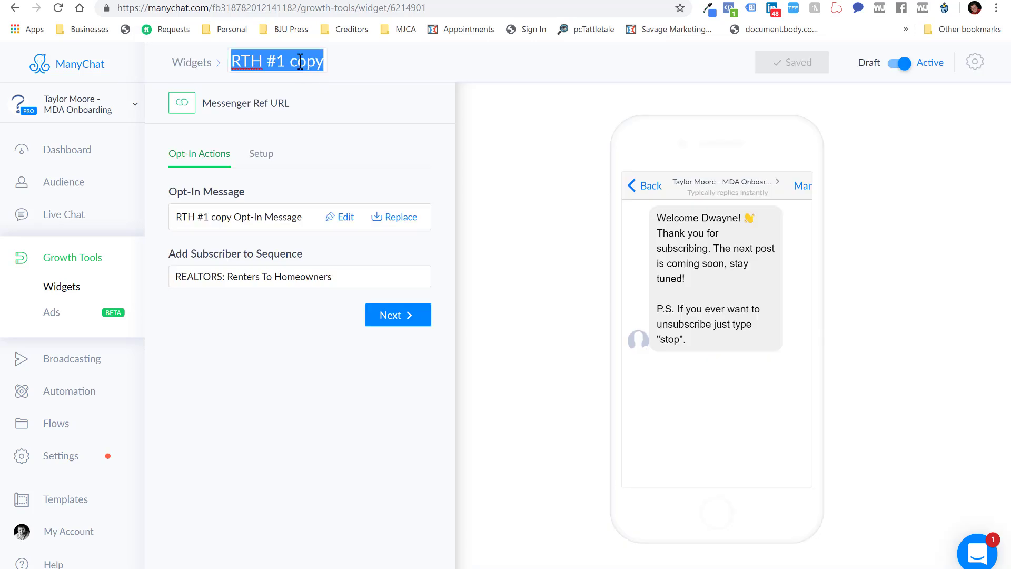
{"action": "left_click", "coordinate": [299, 63]}
{"action": "key", "text": "Left"}
{"action": "key", "text": "Left"}
{"action": "key", "text": "BackSpace"}
{"action": "type", "text": "2"}
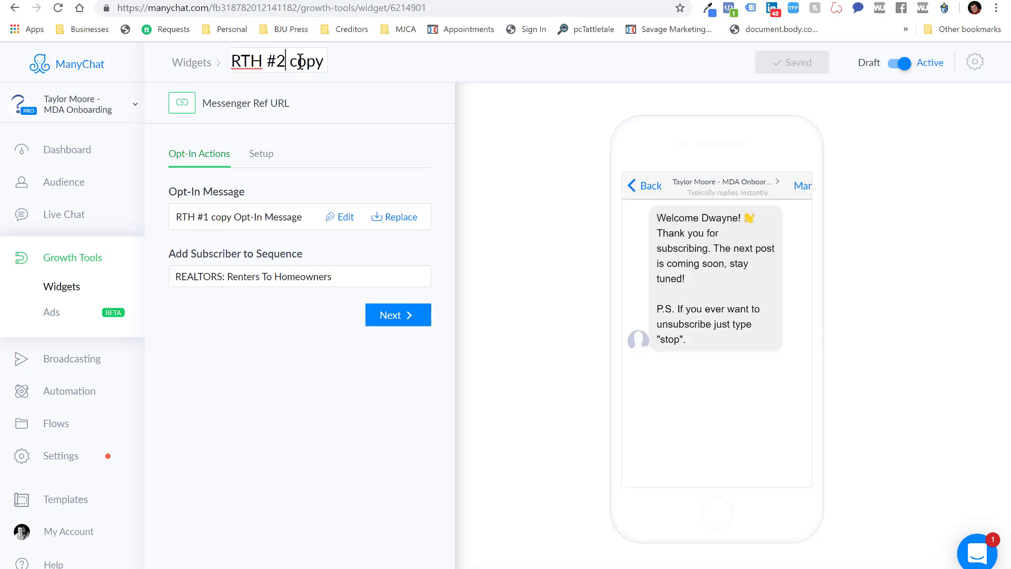
{"action": "key", "text": "Delete"}
{"action": "key", "text": "Delete"}
{"action": "key", "text": "Delete"}
{"action": "key", "text": "Delete"}
{"action": "key", "text": "Delete"}
{"action": "left_click", "coordinate": [322, 146]}
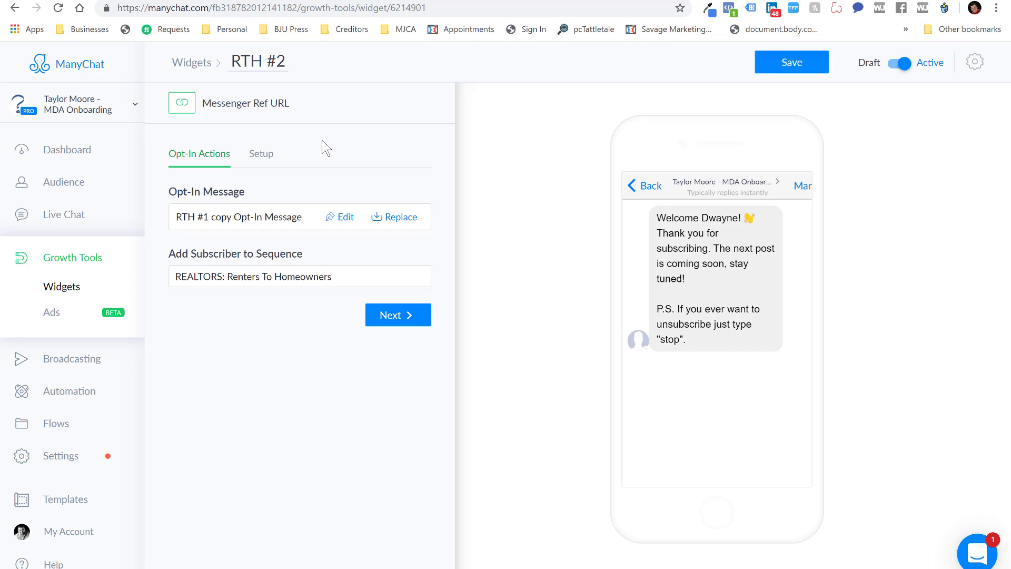
{"action": "left_click", "coordinate": [798, 62]}
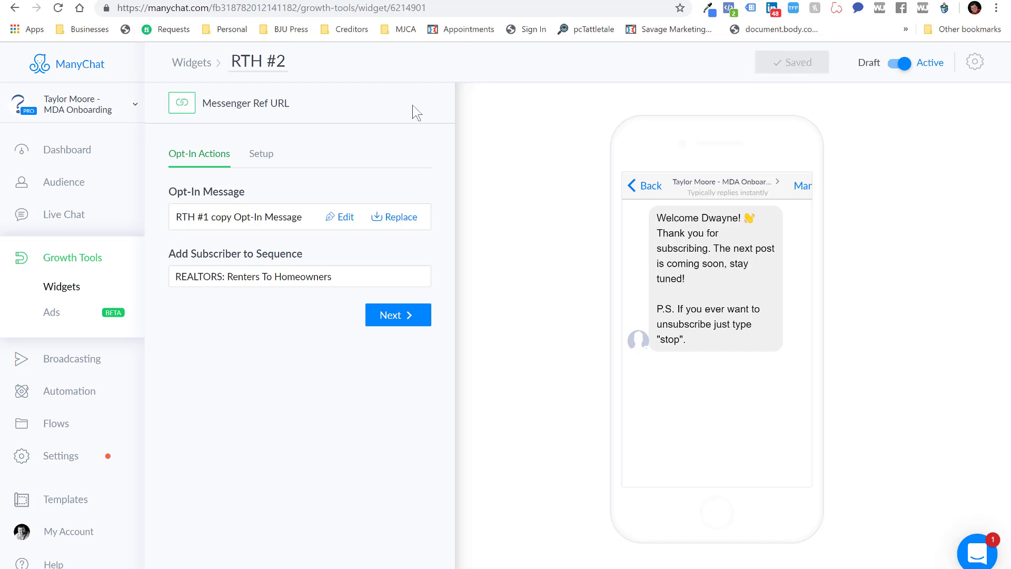
{"action": "left_click", "coordinate": [272, 156]}
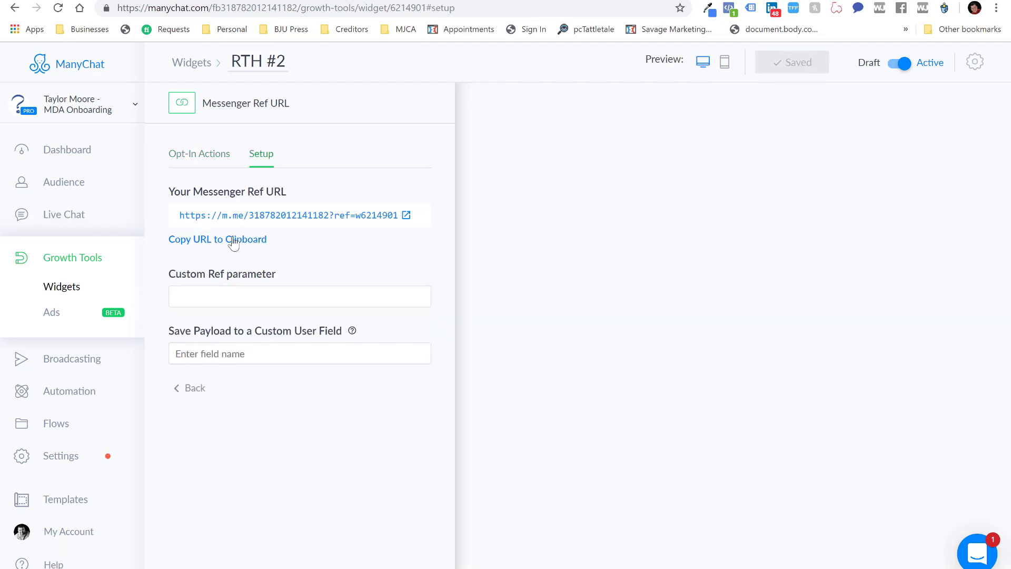
{"action": "left_click", "coordinate": [230, 242]}
Paste the RTH #2 link after 'website:' in the second ad and fill in the agent's name and TN
{"action": "key", "text": "alt+Tab"}
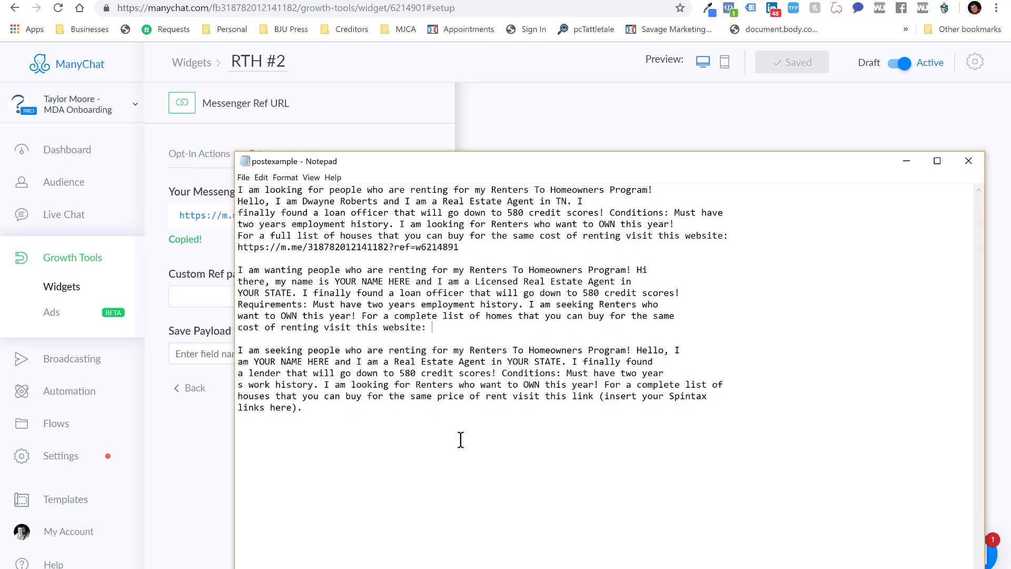
{"action": "key", "text": "ctrl+v"}
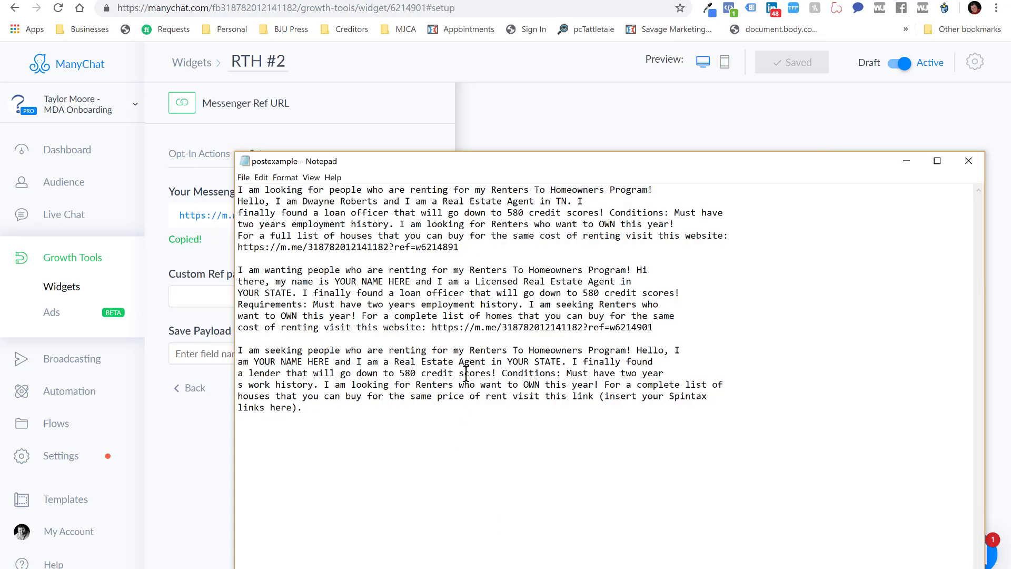
{"action": "left_click", "coordinate": [336, 283]}
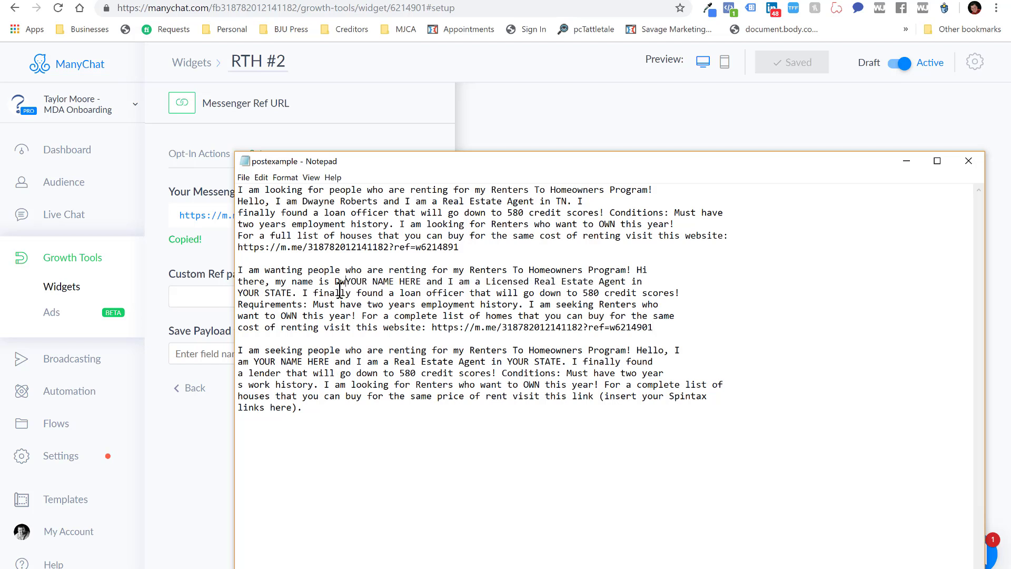
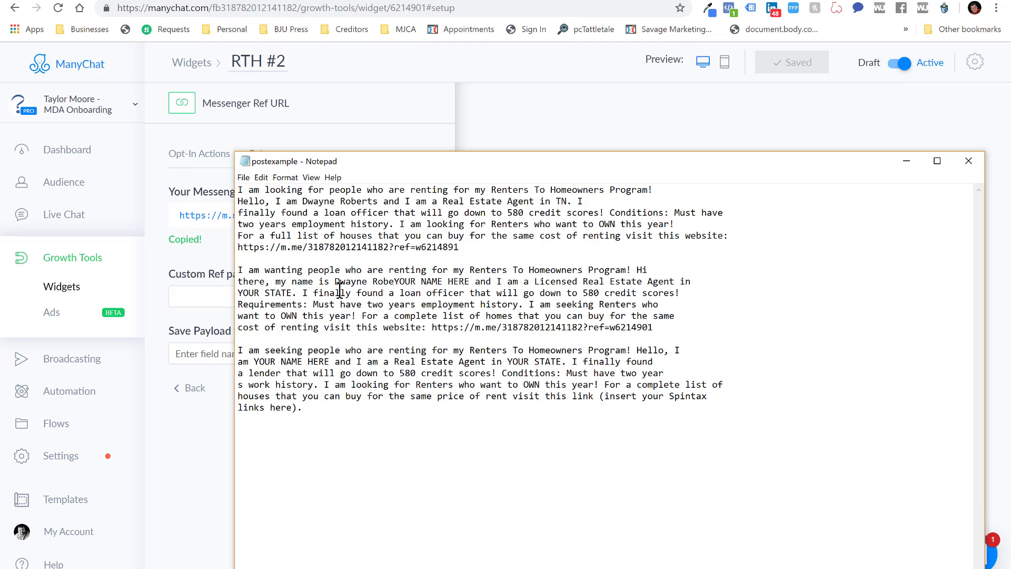
{"action": "key", "text": "Delete"}
{"action": "key", "text": "Delete"}
{"action": "key", "text": "Delete"}
{"action": "key", "text": "Delete"}
{"action": "key", "text": "Delete"}
{"action": "key", "text": "Delete"}
{"action": "key", "text": "Delete"}
{"action": "key", "text": "Delete"}
{"action": "key", "text": "Delete"}
{"action": "key", "text": "Delete"}
{"action": "key", "text": "Delete"}
{"action": "key", "text": "Delete"}
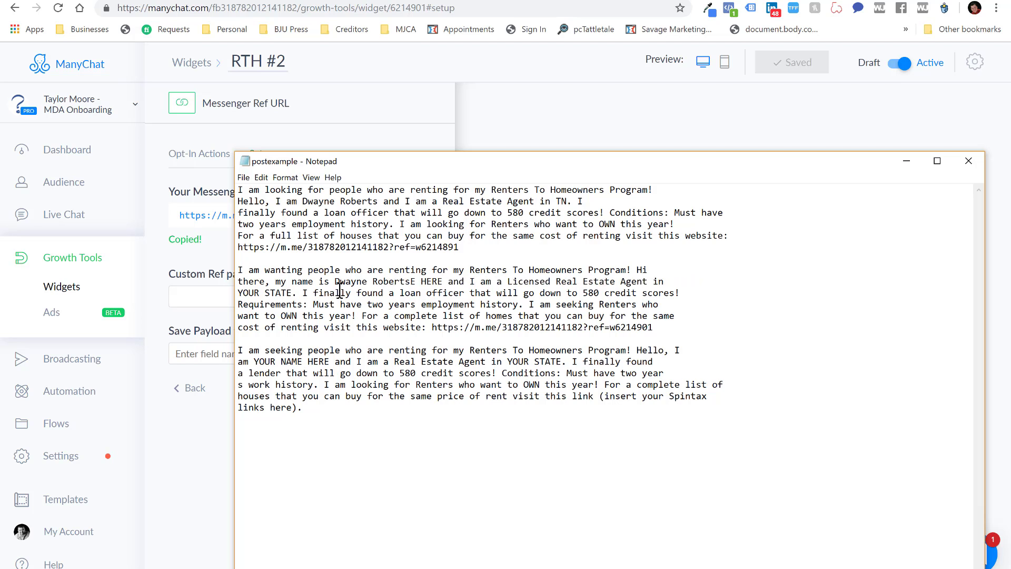
{"action": "key", "text": "Delete"}
{"action": "key", "text": "Delete"}
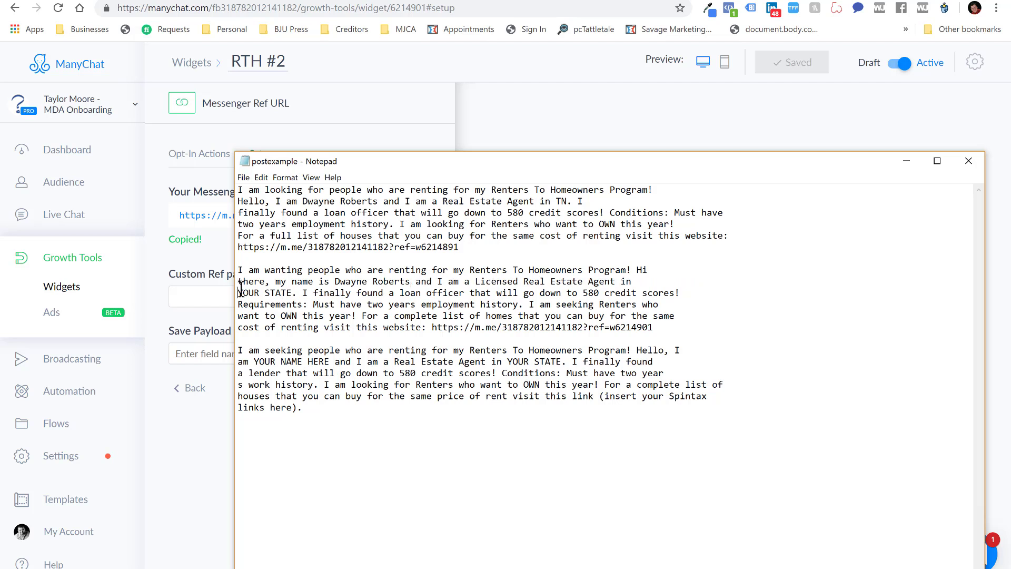
{"action": "type", "text": "TN"}
{"action": "key", "text": "Delete"}
{"action": "key", "text": "Delete"}
{"action": "key", "text": "Delete"}
{"action": "key", "text": "Delete"}
{"action": "key", "text": "Delete"}
{"action": "key", "text": "Delete"}
{"action": "key", "text": "Delete"}
{"action": "key", "text": "Delete"}
{"action": "key", "text": "Delete"}
{"action": "key", "text": "Delete"}
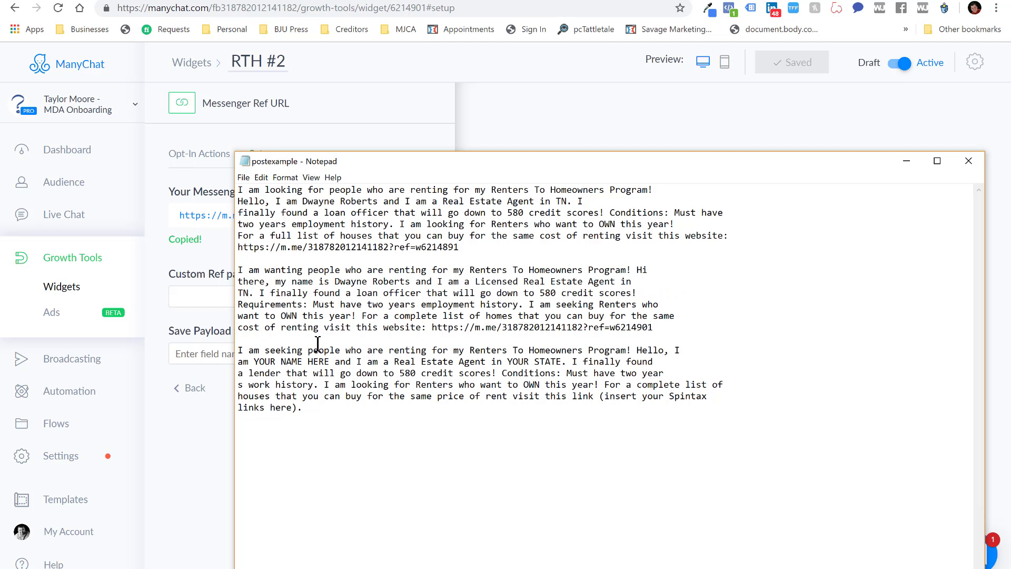
{"action": "left_click", "coordinate": [218, 426]}
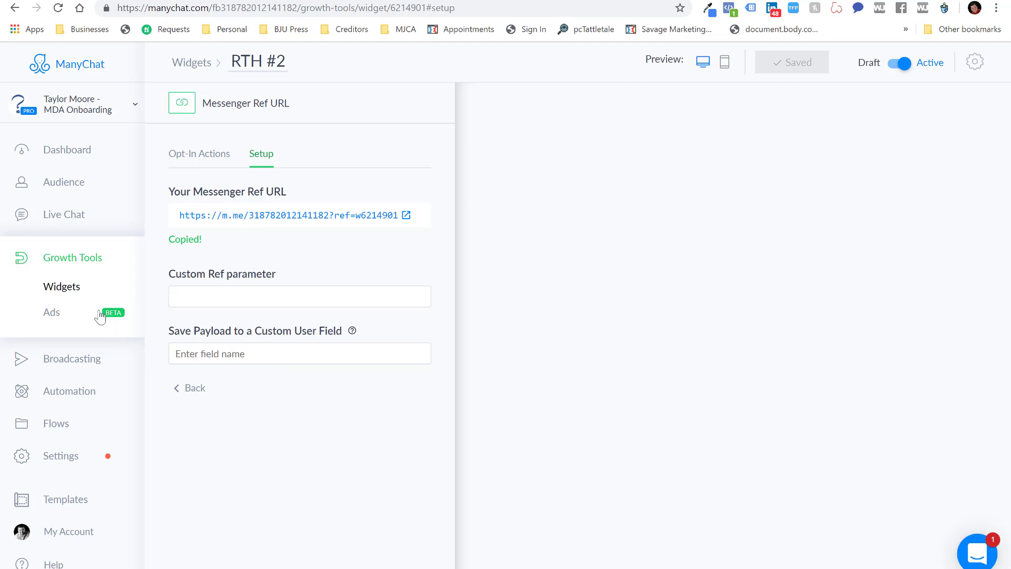
Duplicate the RTH #2 widget and open the resulting copy
{"action": "left_click", "coordinate": [80, 257]}
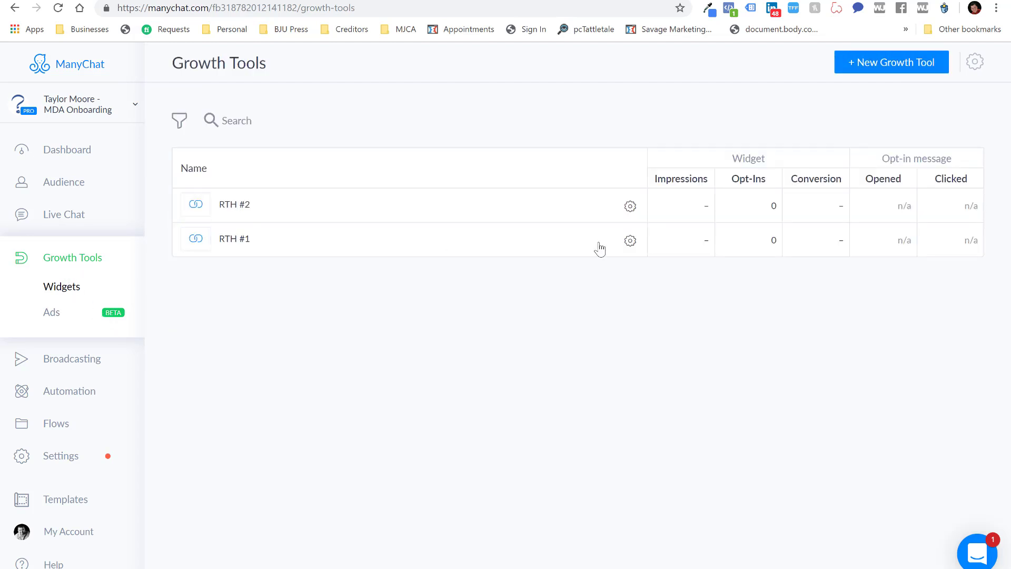
{"action": "left_click", "coordinate": [630, 206]}
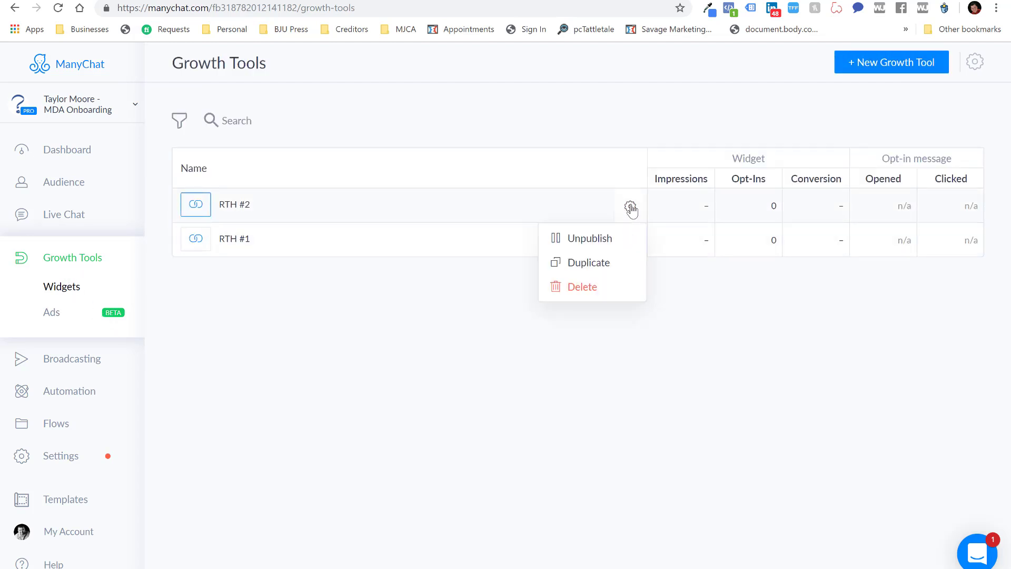
{"action": "left_click", "coordinate": [599, 267]}
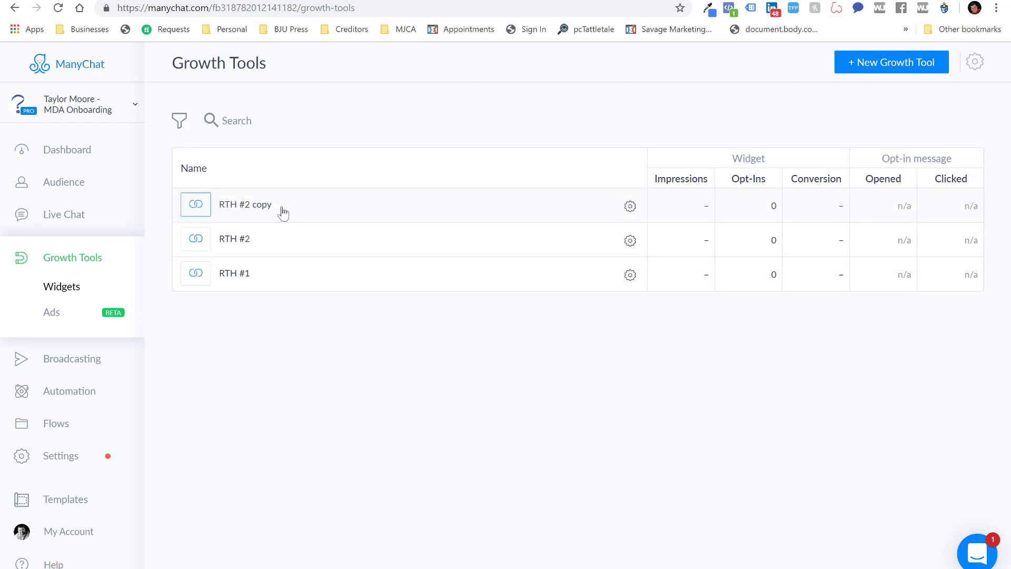
{"action": "left_click", "coordinate": [251, 204]}
Rename the copied widget to RTH #3
{"action": "left_click", "coordinate": [302, 56]}
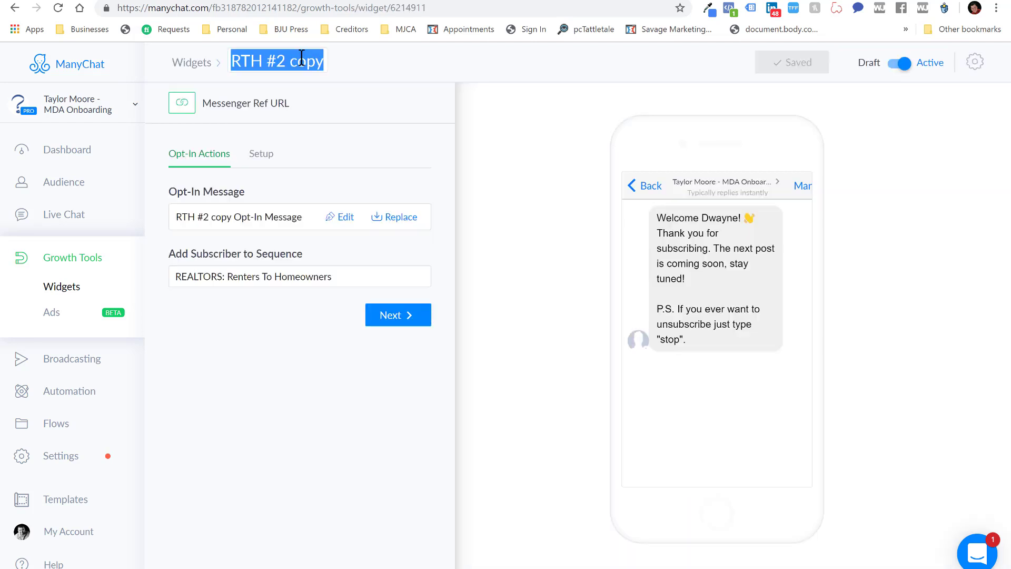
{"action": "left_click", "coordinate": [301, 58]}
{"action": "key", "text": "Left"}
{"action": "key", "text": "Left"}
{"action": "key", "text": "Left"}
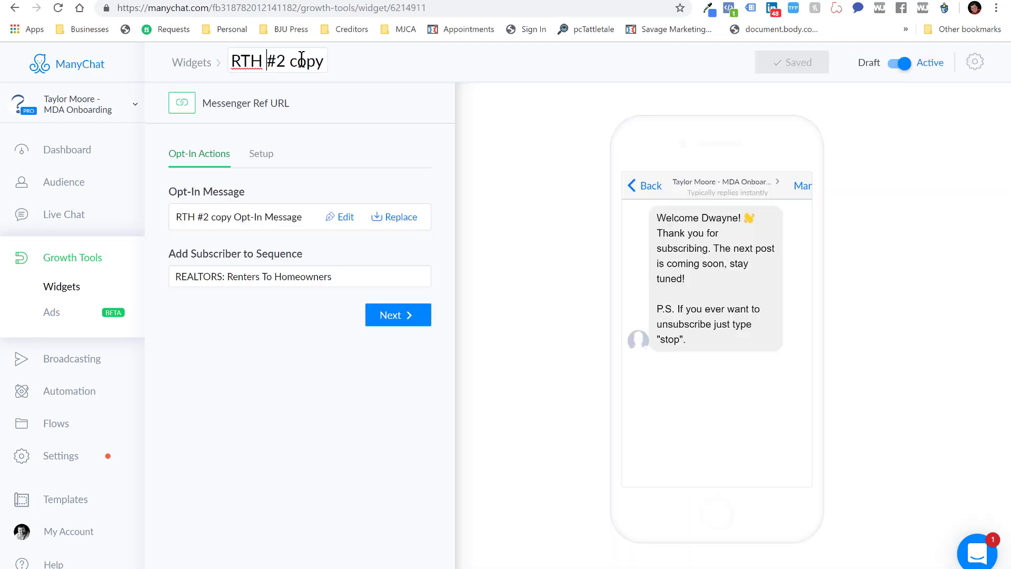
{"action": "key", "text": "Right"}
{"action": "type", "text": "3"}
{"action": "key", "text": "Delete"}
{"action": "key", "text": "Delete"}
{"action": "key", "text": "Delete"}
{"action": "key", "text": "Delete"}
{"action": "key", "text": "Delete"}
{"action": "key", "text": "Delete"}
{"action": "left_click", "coordinate": [339, 117]}
Save RTH #3, copy its Messenger Ref URL, and bring postexample back up in Notepad
{"action": "left_click", "coordinate": [790, 61]}
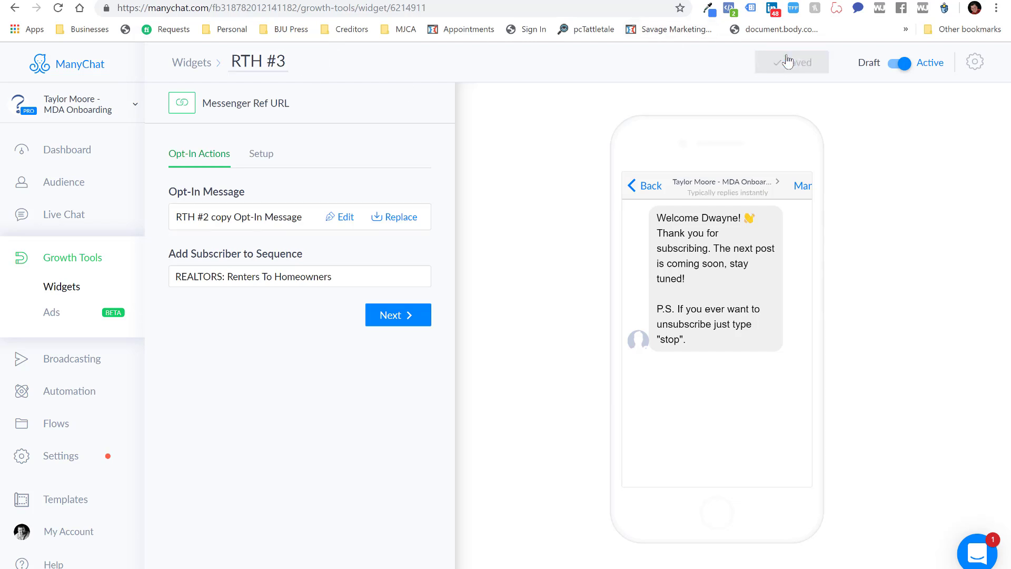
{"action": "left_click", "coordinate": [262, 154]}
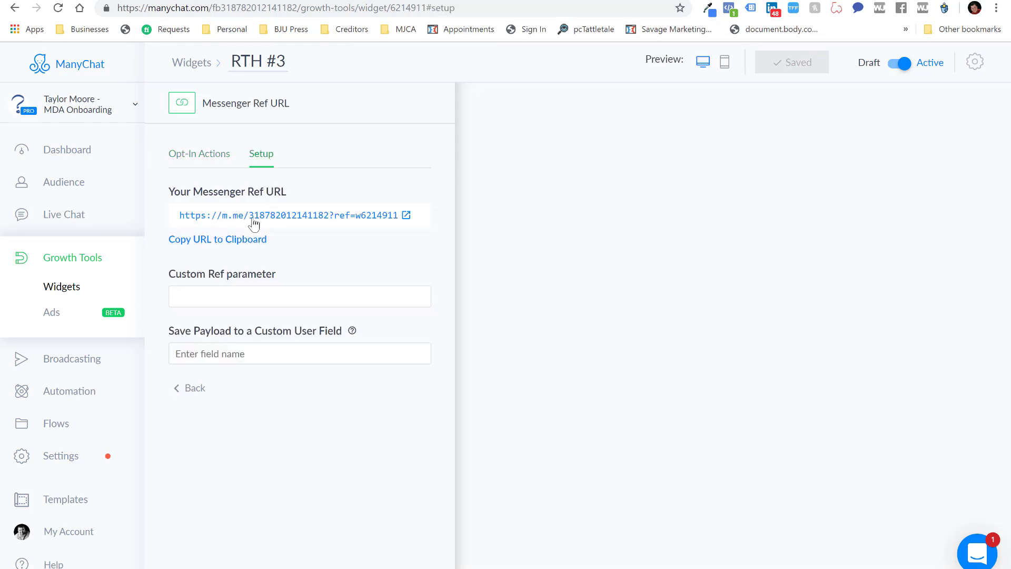
{"action": "left_click", "coordinate": [212, 241]}
{"action": "mouse_move", "coordinate": [513, 568]}
{"action": "left_click", "coordinate": [513, 540]}
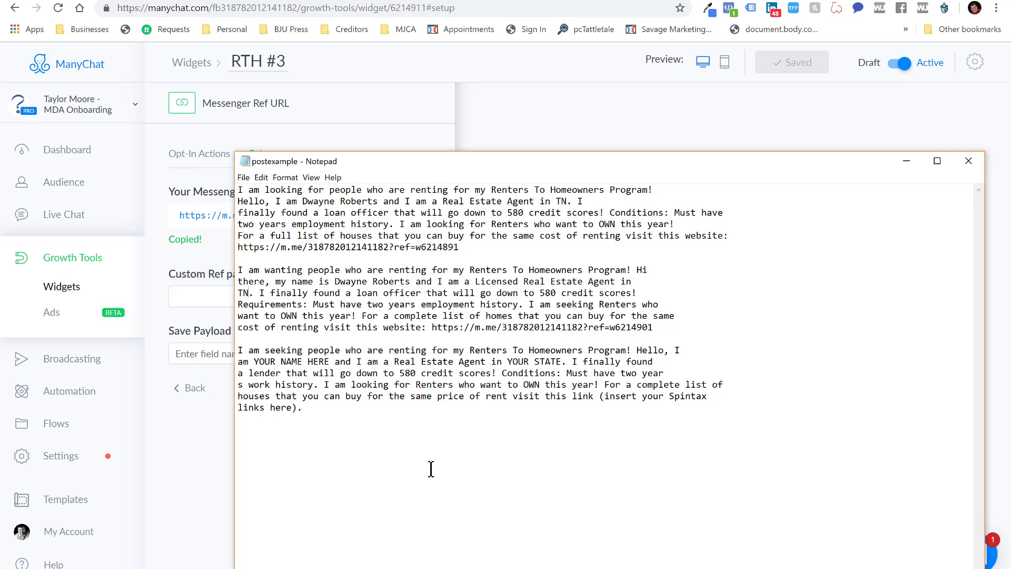
Swap the third ad's Spintax placeholder for 'link:' followed by the pasted RTH #3 ref URL
{"action": "left_click", "coordinate": [592, 399]}
{"action": "type", "text": ":"}
{"action": "key", "text": "Delete"}
{"action": "key", "text": "Delete"}
{"action": "key", "text": "Delete"}
{"action": "key", "text": "Delete"}
{"action": "key", "text": "Delete"}
{"action": "key", "text": "Delete"}
{"action": "key", "text": "Delete"}
{"action": "key", "text": "Delete"}
{"action": "key", "text": "Delete"}
{"action": "key", "text": "Delete"}
{"action": "key", "text": "Delete"}
{"action": "key", "text": "Delete"}
{"action": "key", "text": "Delete"}
{"action": "key", "text": "Delete"}
{"action": "key", "text": "Delete"}
{"action": "key", "text": "Delete"}
{"action": "key", "text": "Delete"}
{"action": "key", "text": "Delete"}
{"action": "key", "text": "Delete"}
{"action": "key", "text": "Delete"}
{"action": "key", "text": "Delete"}
{"action": "key", "text": "Delete"}
{"action": "key", "text": "Delete"}
{"action": "key", "text": "Delete"}
{"action": "key", "text": "Delete"}
{"action": "key", "text": "Delete"}
{"action": "key", "text": "Delete"}
{"action": "key", "text": "Delete"}
{"action": "key", "text": "Delete"}
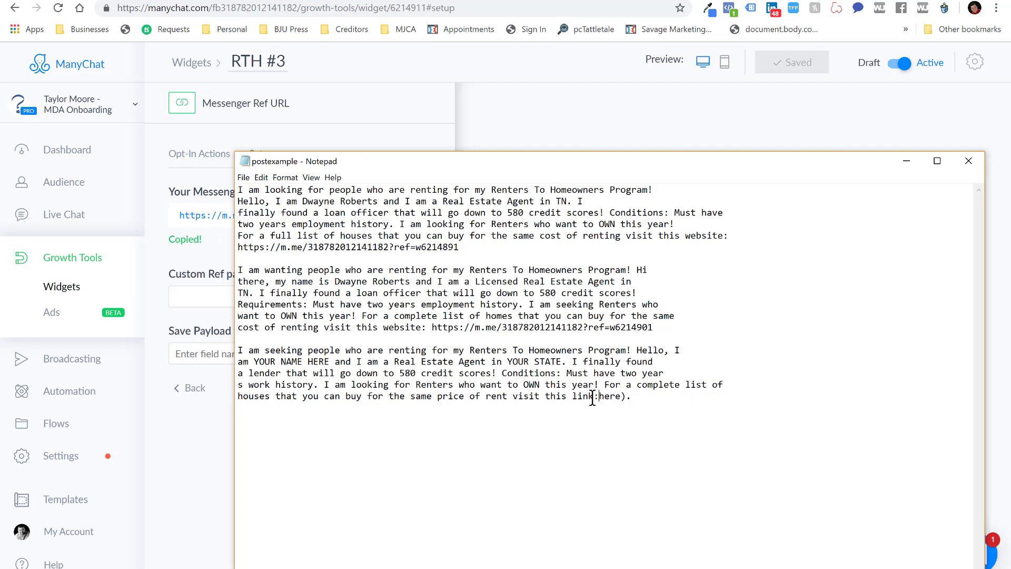
{"action": "key", "text": "ctrl+v"}
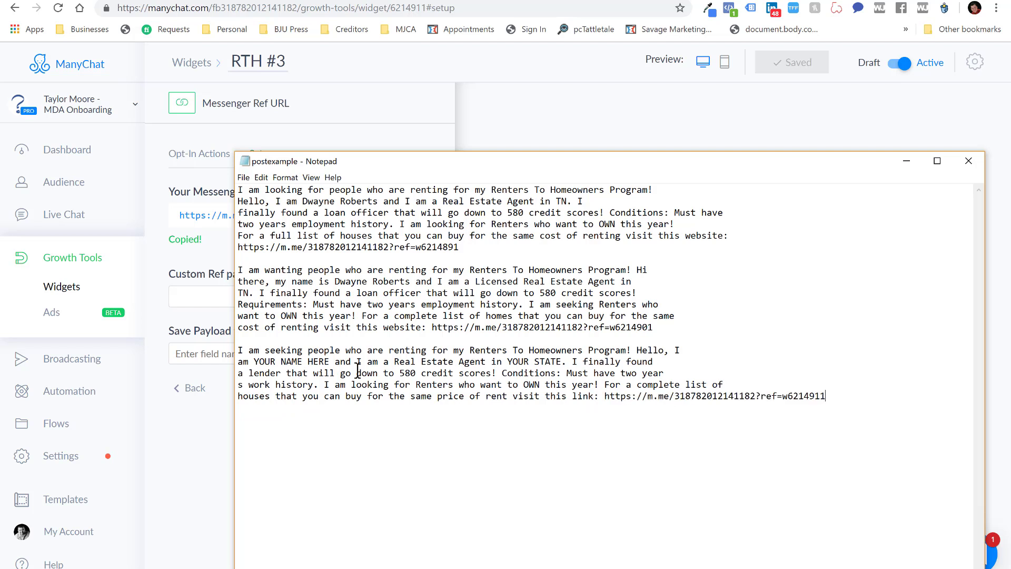
Replace YOUR NAME HERE with the agent's name and YOUR STATE with TN
{"action": "left_click", "coordinate": [254, 361]}
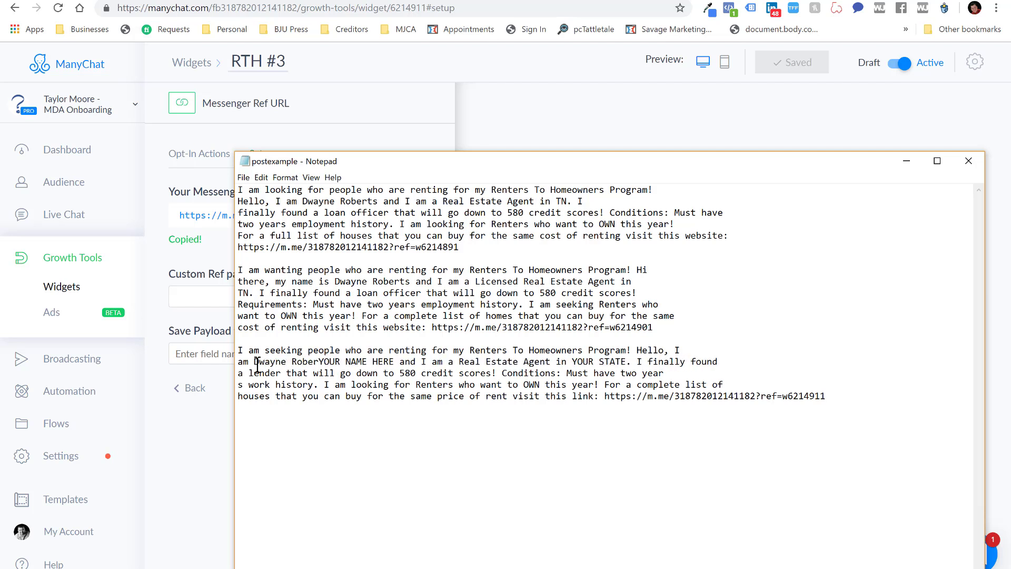
{"action": "key", "text": "Delete"}
{"action": "key", "text": "Delete"}
{"action": "key", "text": "Delete"}
{"action": "key", "text": "Delete"}
{"action": "key", "text": "Delete"}
{"action": "key", "text": "Delete"}
{"action": "key", "text": "Delete"}
{"action": "key", "text": "Delete"}
{"action": "key", "text": "Delete"}
{"action": "key", "text": "Delete"}
{"action": "key", "text": "Delete"}
{"action": "key", "text": "Delete"}
{"action": "key", "text": "Delete"}
{"action": "key", "text": "Delete"}
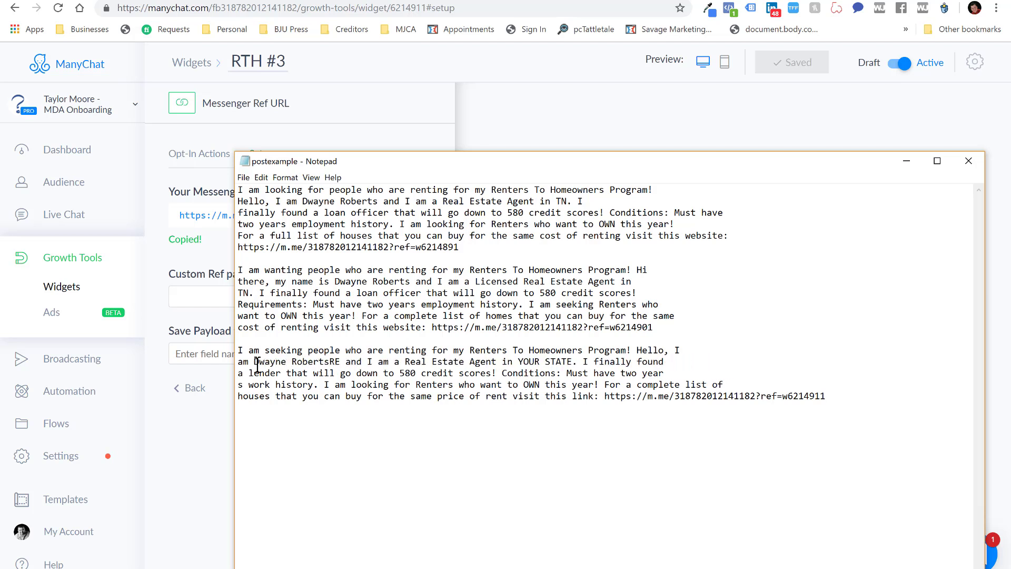
{"action": "left_click", "coordinate": [508, 363]}
{"action": "type", "text": "TN"}
{"action": "key", "text": "Delete"}
{"action": "key", "text": "Delete"}
{"action": "key", "text": "Delete"}
{"action": "key", "text": "Delete"}
{"action": "key", "text": "Delete"}
{"action": "key", "text": "Delete"}
{"action": "key", "text": "Delete"}
{"action": "key", "text": "Delete"}
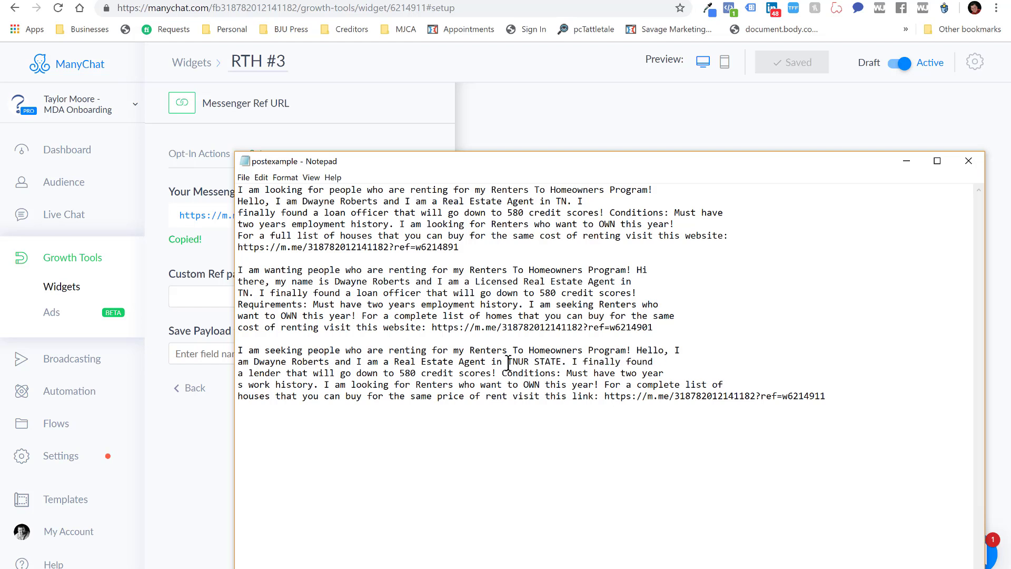
{"action": "key", "text": "Delete"}
{"action": "key", "text": "Delete"}
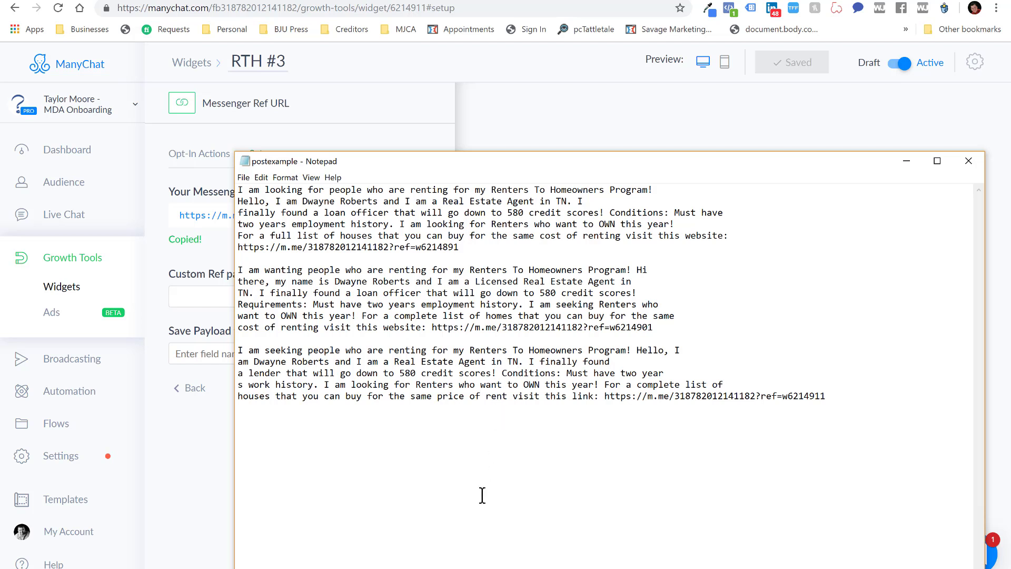
{"action": "left_click", "coordinate": [481, 396]}
Check the ref endings 4891 and 4911 on the first and last ad links
{"action": "left_click_drag", "start_coordinate": [437, 247], "coordinate": [461, 247]}
{"action": "left_click_drag", "start_coordinate": [800, 396], "coordinate": [835, 398]}
{"action": "left_click", "coordinate": [817, 432]}
Copy the whole first ad paragraph with its link, then go to the Hip Hermitage group
{"action": "left_click_drag", "start_coordinate": [239, 189], "coordinate": [462, 249]}
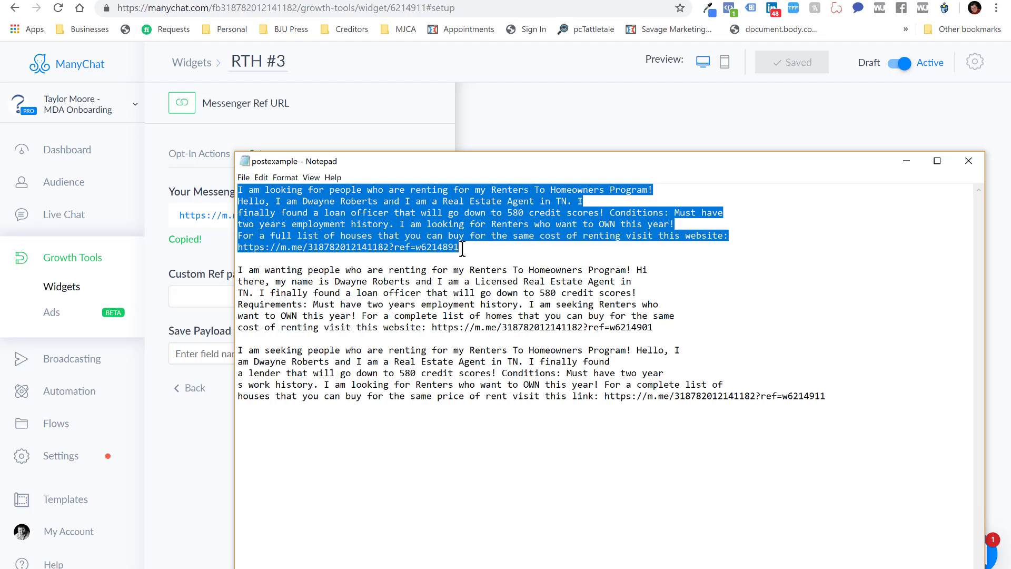
{"action": "right_click", "coordinate": [261, 226]}
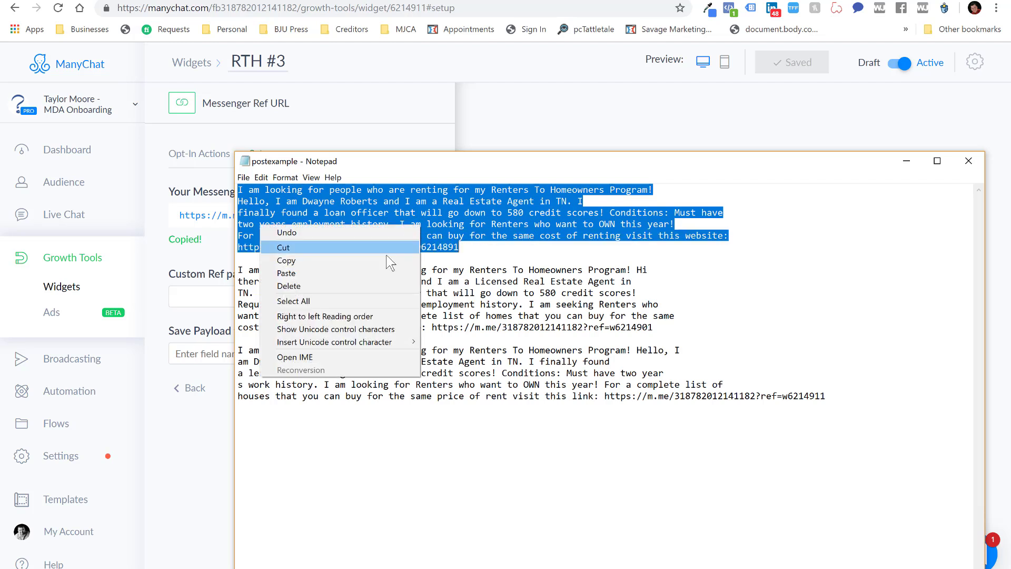
{"action": "left_click", "coordinate": [389, 260]}
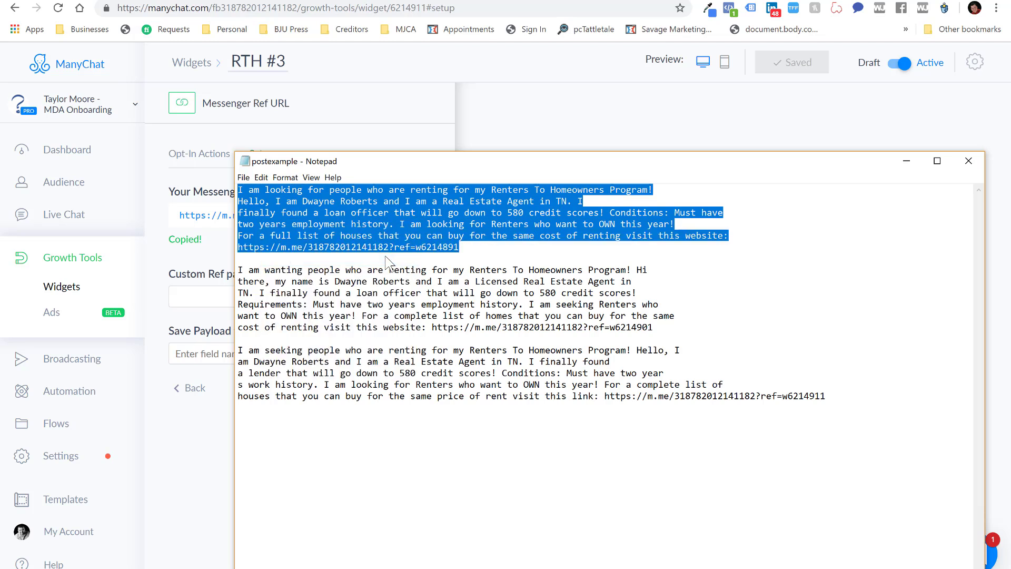
{"action": "left_click", "coordinate": [290, 1]}
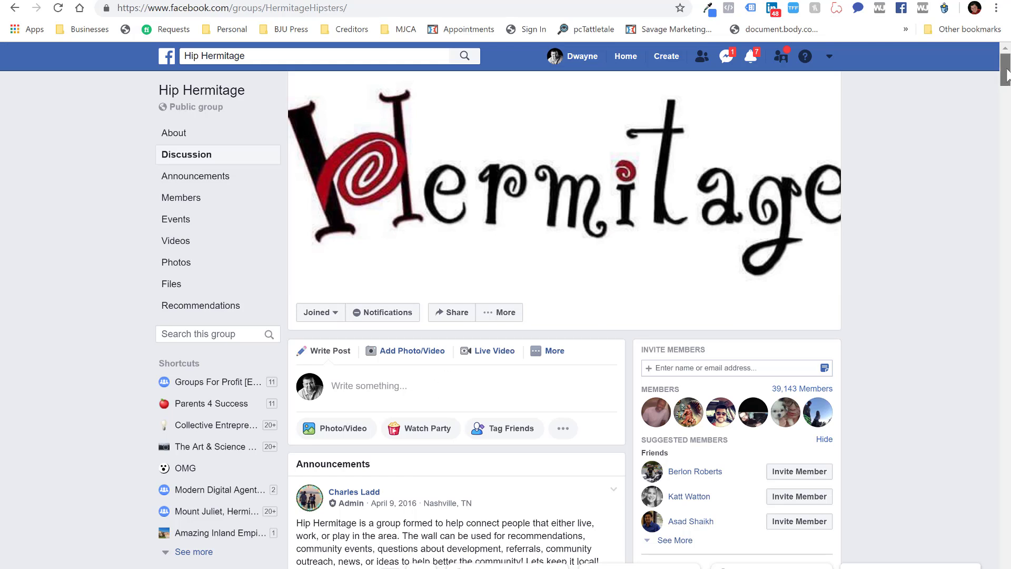
Paste the RTH #1 ad into a Hip Hermitage post, join its lines, drop the preview, and post
{"action": "left_click", "coordinate": [490, 384]}
{"action": "key", "text": "ctrl+v"}
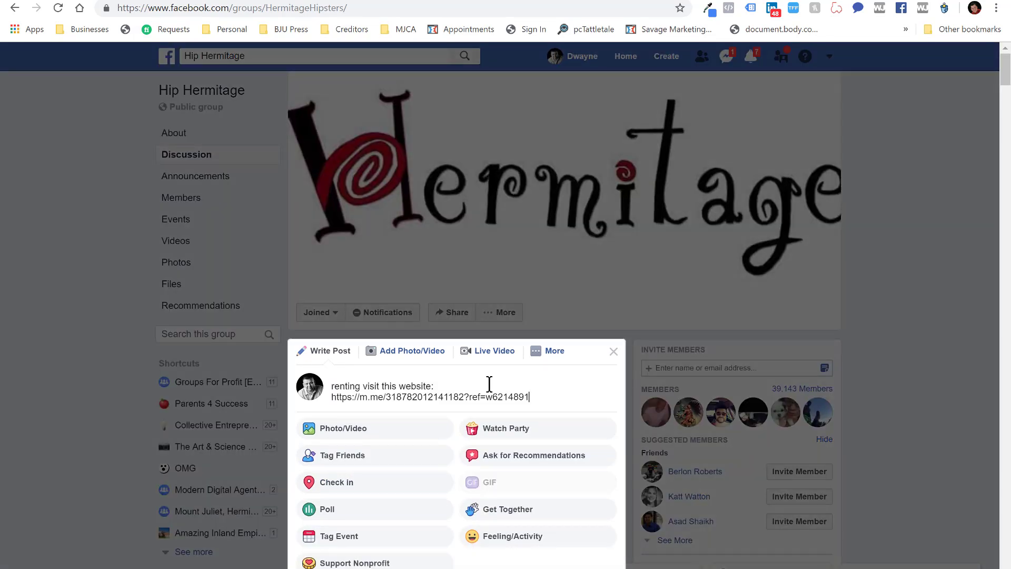
{"action": "left_click", "coordinate": [481, 398]}
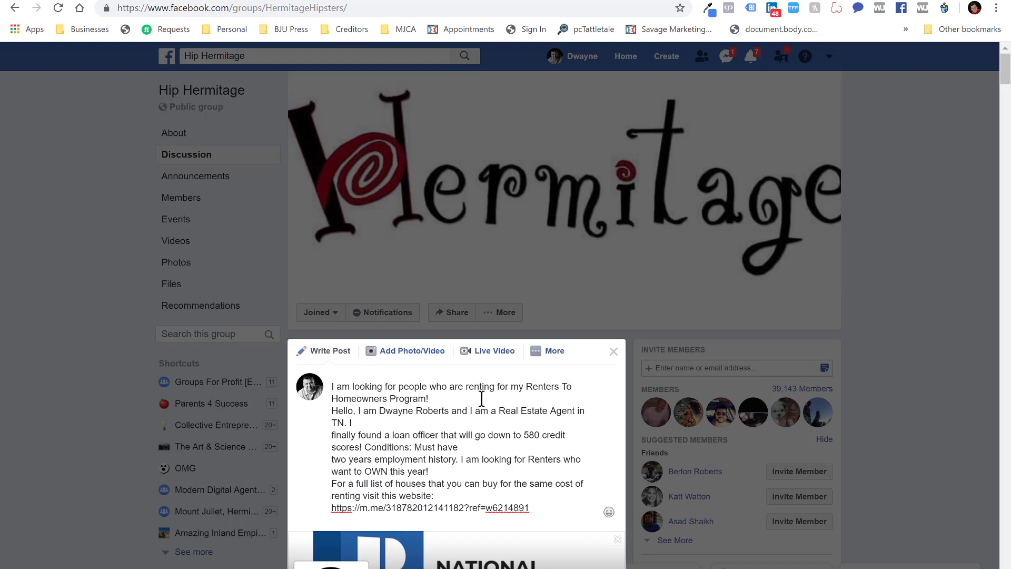
{"action": "key", "text": "Delete"}
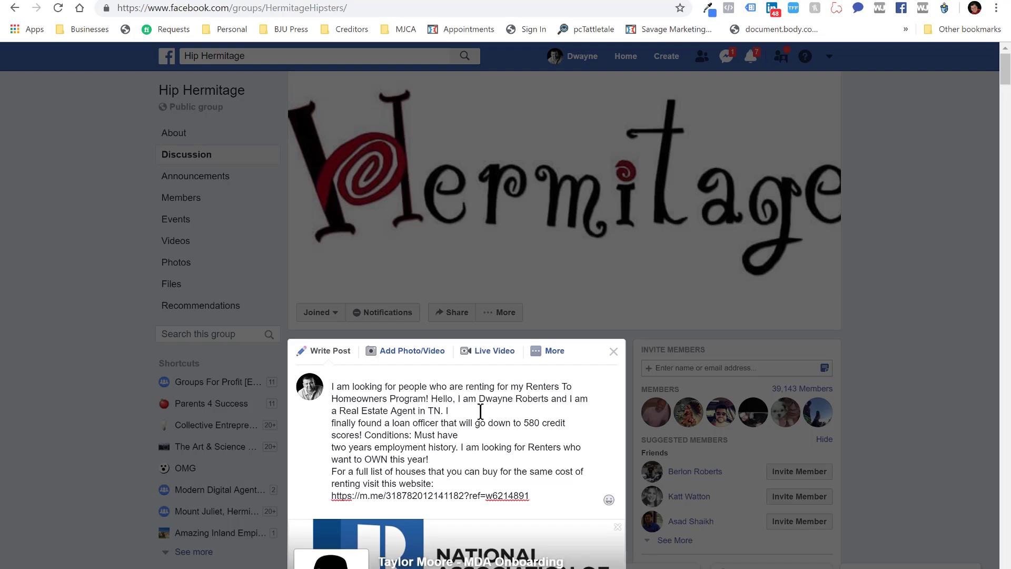
{"action": "left_click", "coordinate": [480, 411]}
{"action": "key", "text": "Delete"}
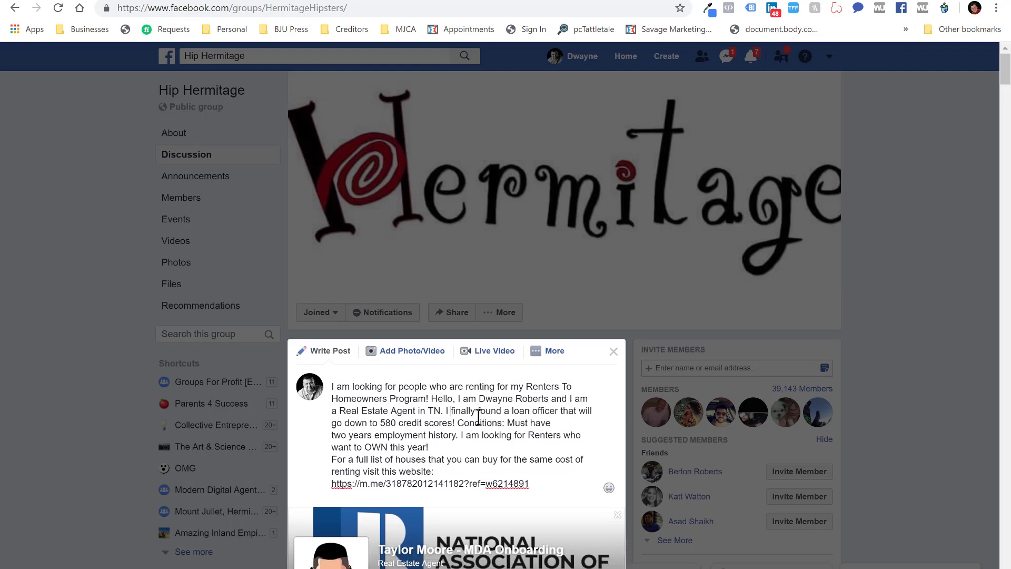
{"action": "key", "text": "Delete"}
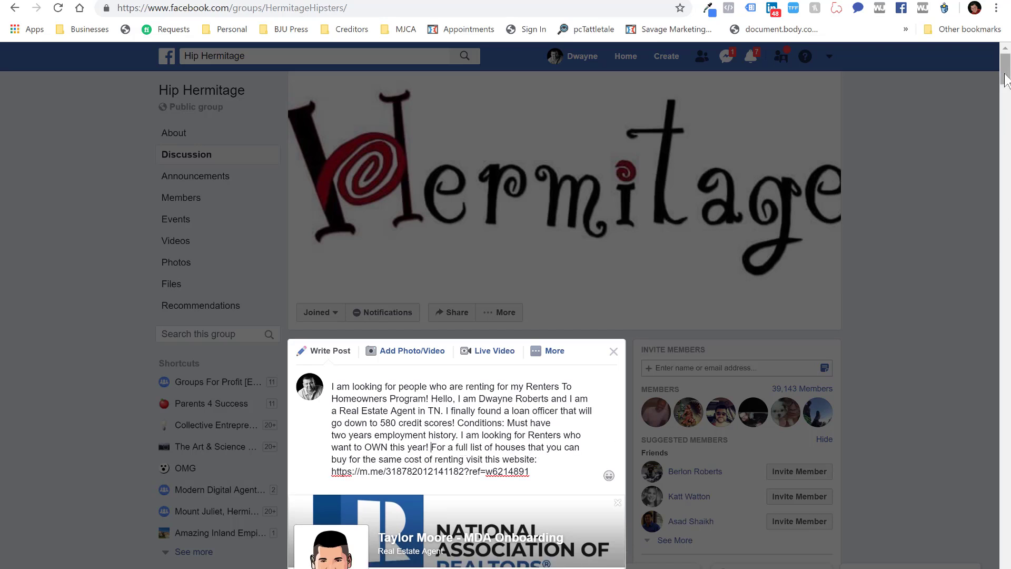
{"action": "left_click_drag", "start_coordinate": [1006, 81], "coordinate": [1006, 86]}
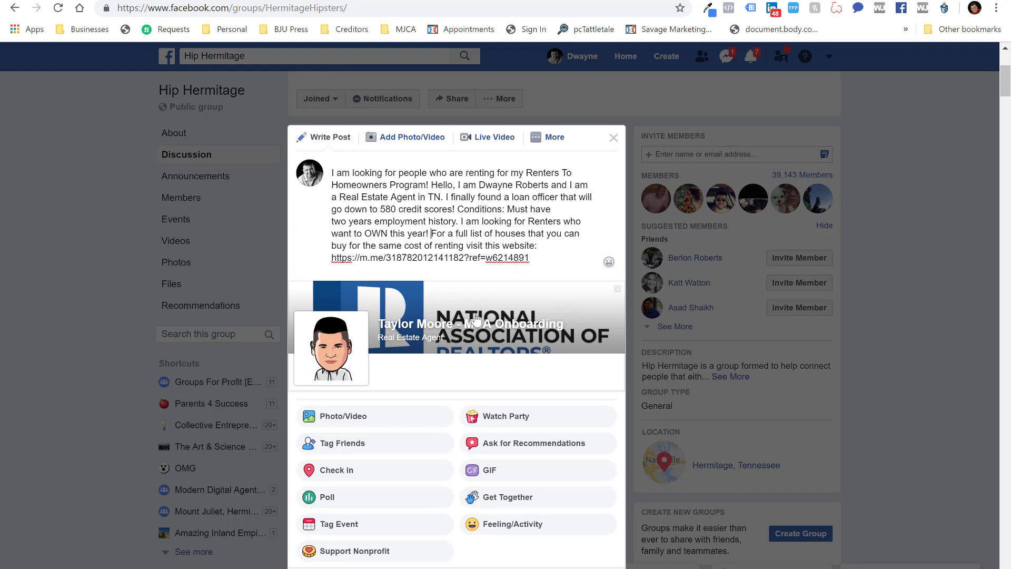
{"action": "left_click", "coordinate": [618, 290]}
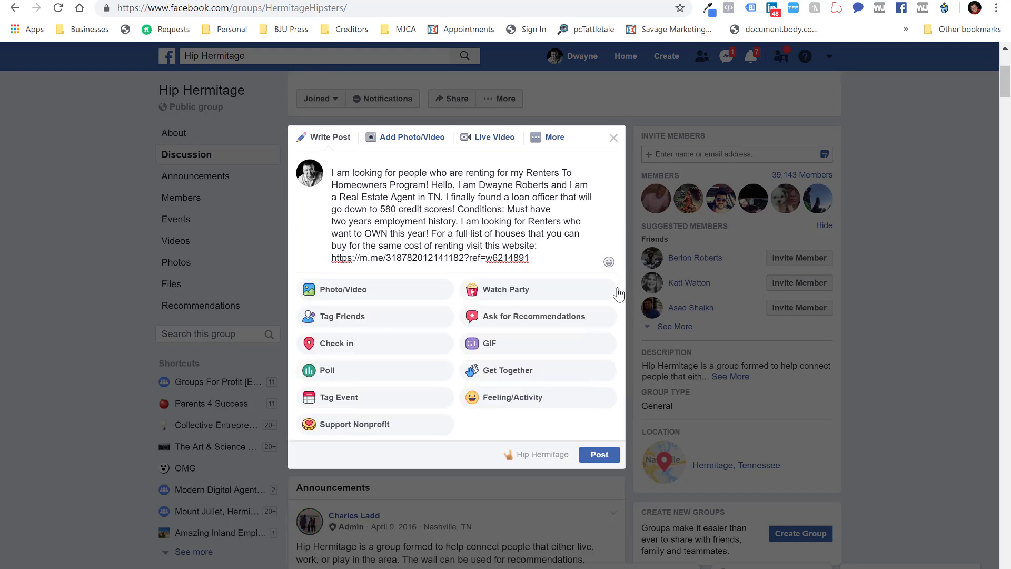
{"action": "left_click", "coordinate": [599, 456]}
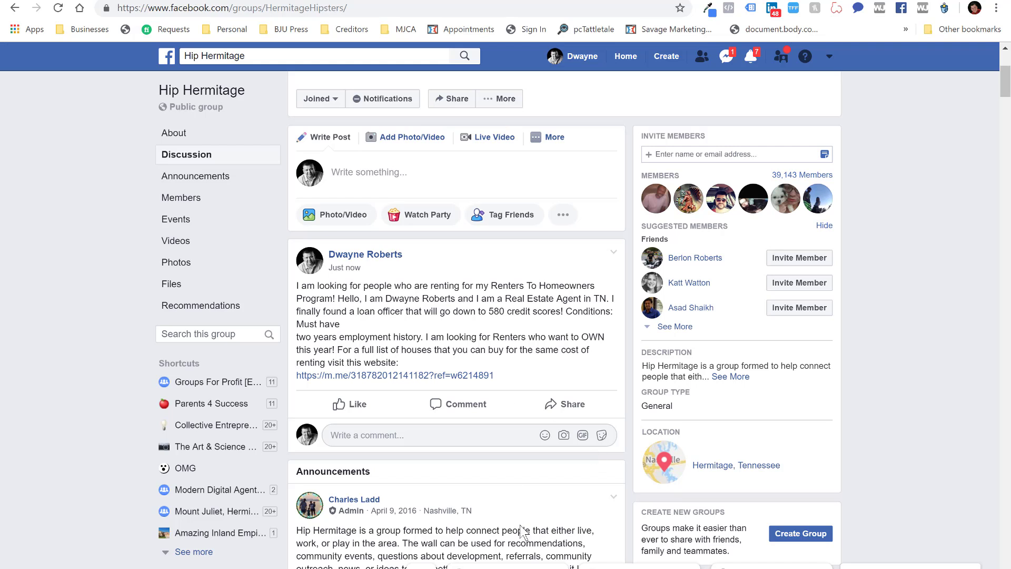
Copy the second ad paragraph with the ref=w6214901 link and return to HIP HENDERSONVILLE
{"action": "left_click", "coordinate": [456, 566]}
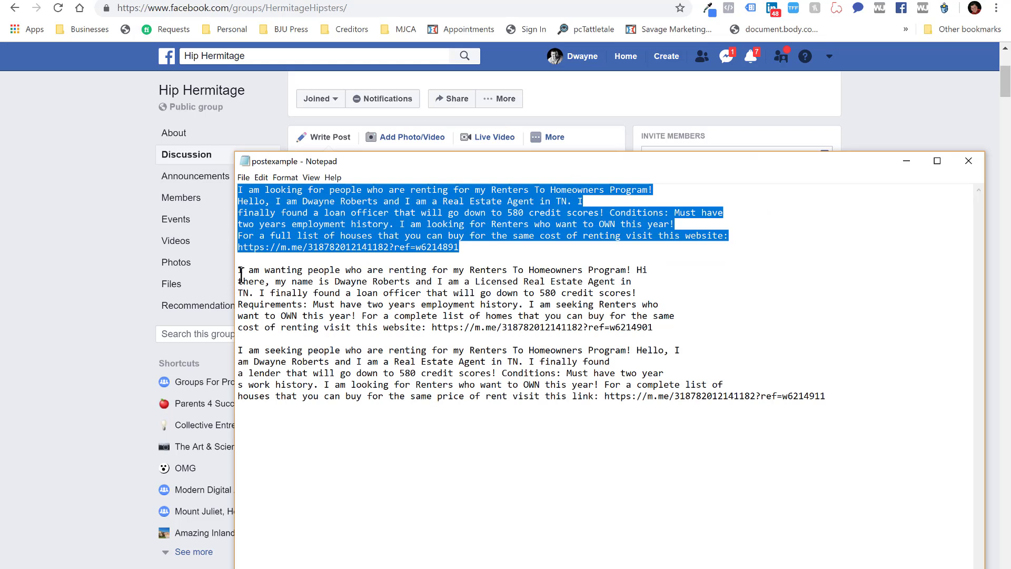
{"action": "left_click_drag", "start_coordinate": [237, 270], "coordinate": [653, 328]}
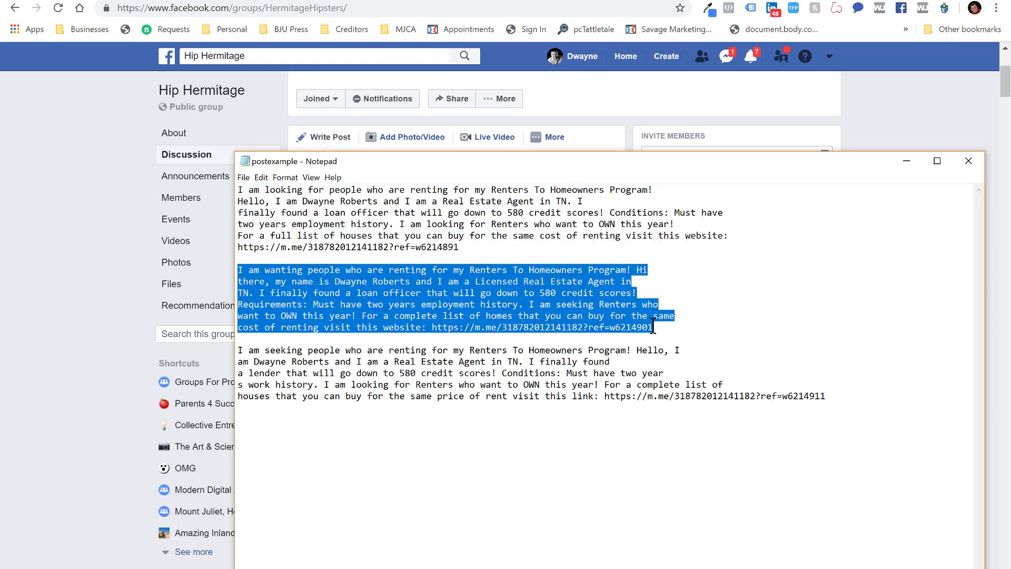
{"action": "right_click", "coordinate": [567, 304]}
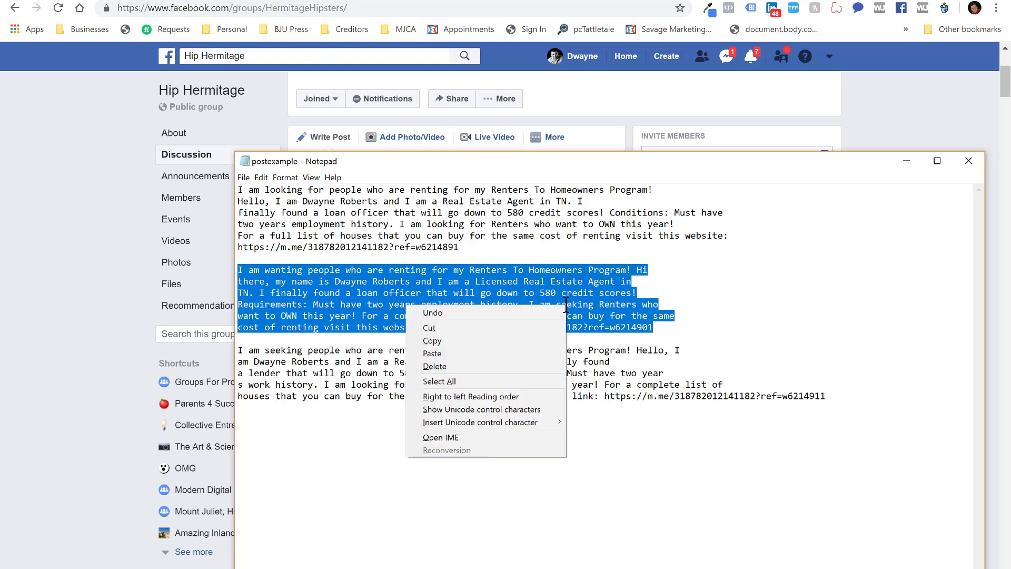
{"action": "left_click", "coordinate": [514, 343]}
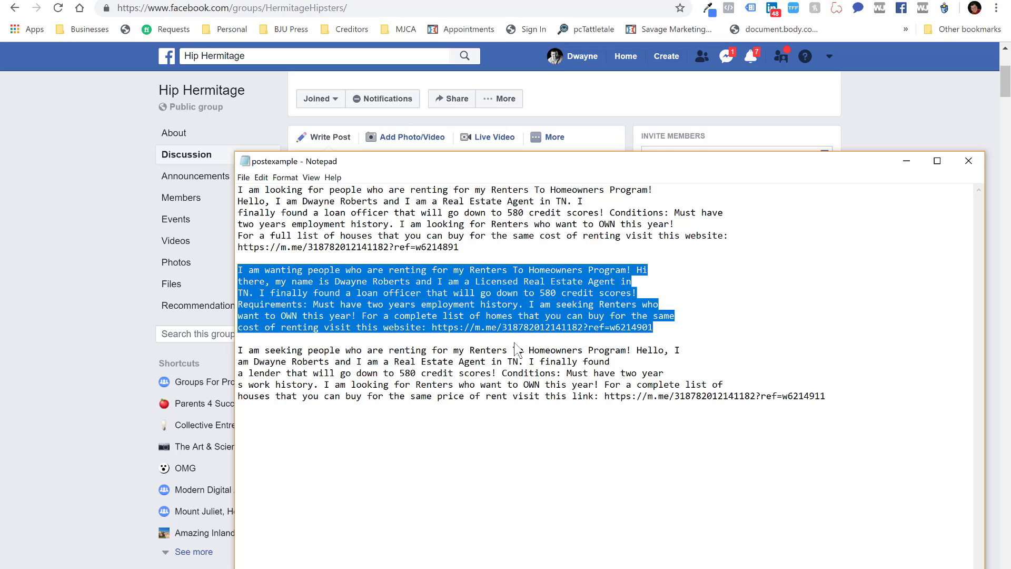
{"action": "right_click", "coordinate": [505, 299]}
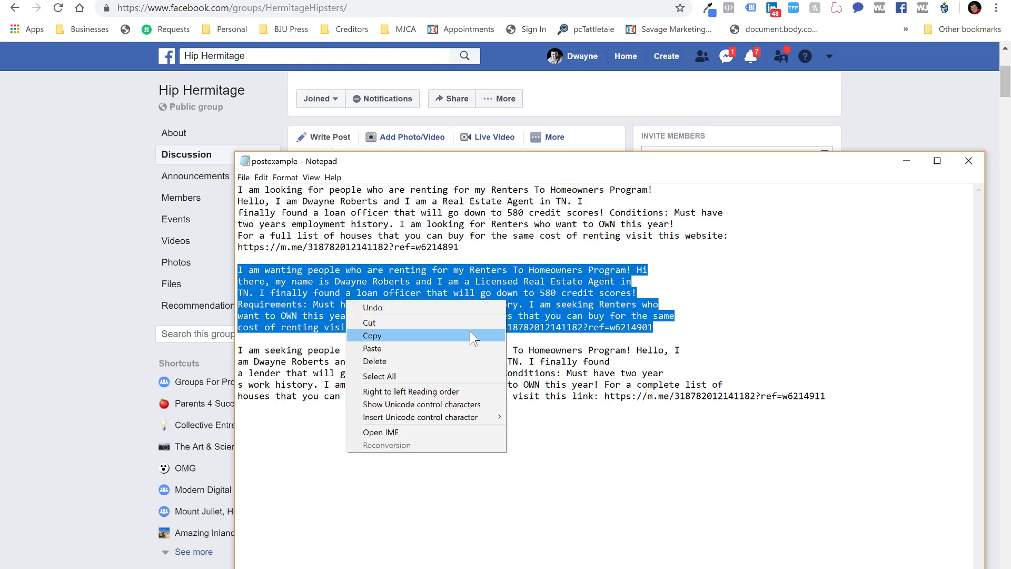
{"action": "left_click", "coordinate": [473, 335]}
{"action": "left_click", "coordinate": [527, 29]}
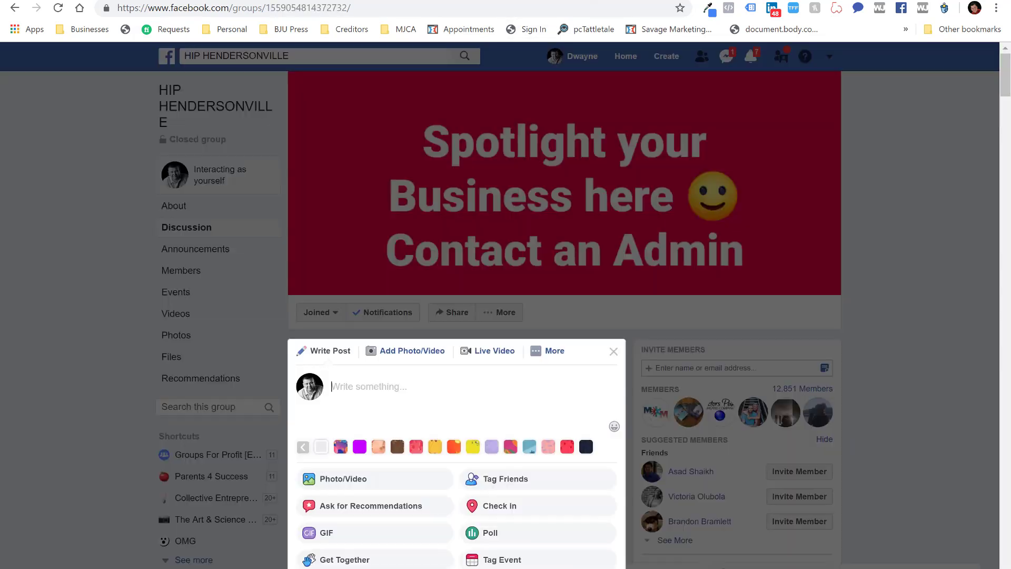
Paste the second ad into a fresh HIP HENDERSONVILLE post, join its lines, remove the preview, and post
{"action": "left_click", "coordinate": [614, 352]}
{"action": "scroll", "coordinate": [613, 358], "scroll_direction": "down", "scroll_amount": 5}
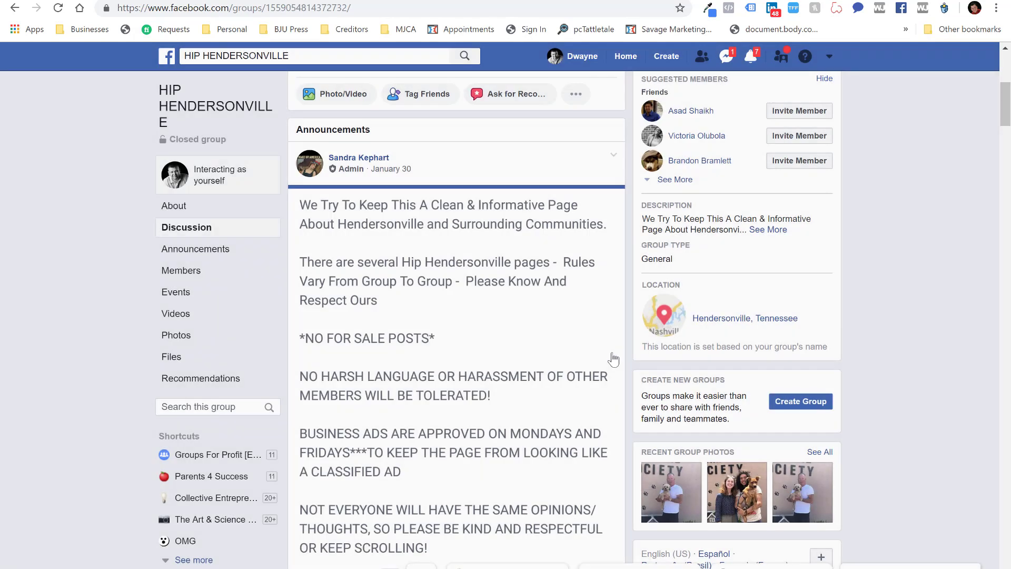
{"action": "left_click_drag", "start_coordinate": [1006, 113], "coordinate": [1006, 91]}
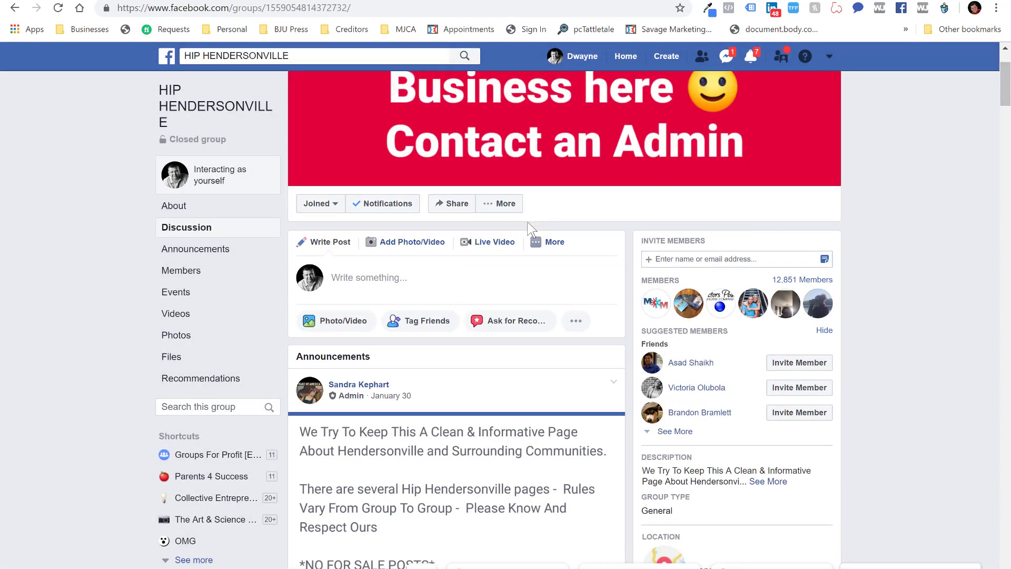
{"action": "left_click", "coordinate": [454, 273]}
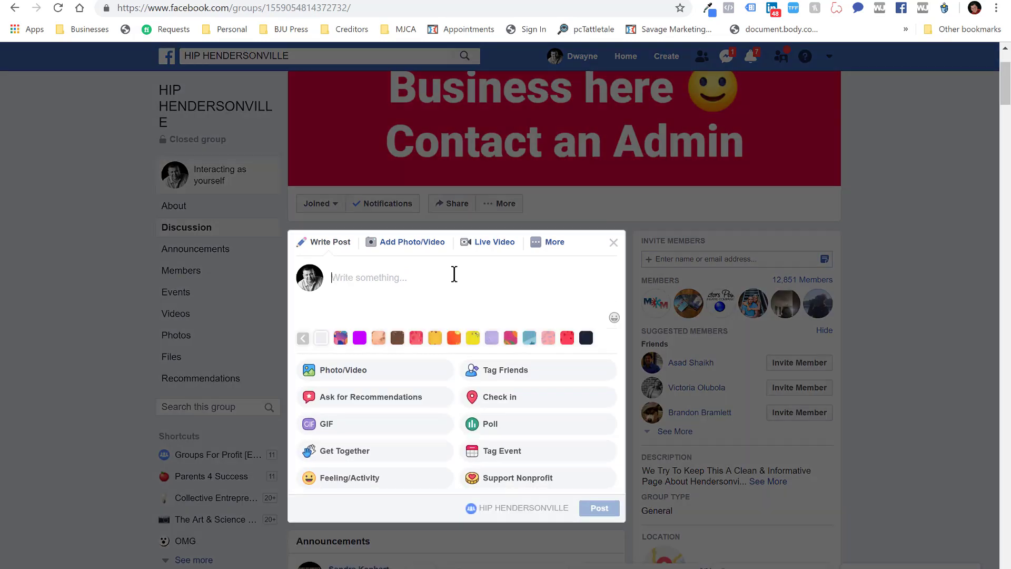
{"action": "key", "text": "ctrl+v"}
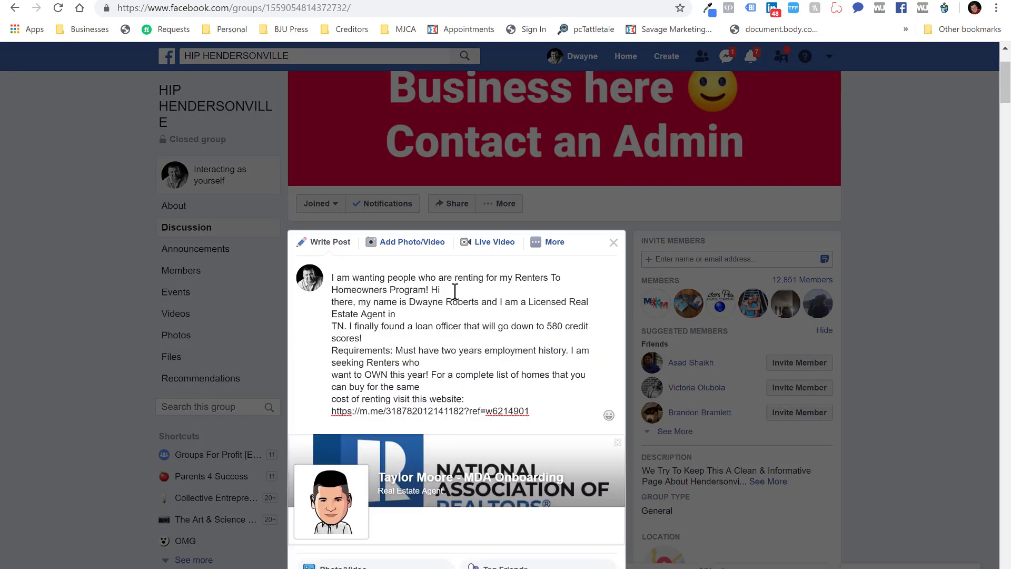
{"action": "key", "text": "Delete"}
{"action": "left_click", "coordinate": [507, 300]}
{"action": "key", "text": "Delete"}
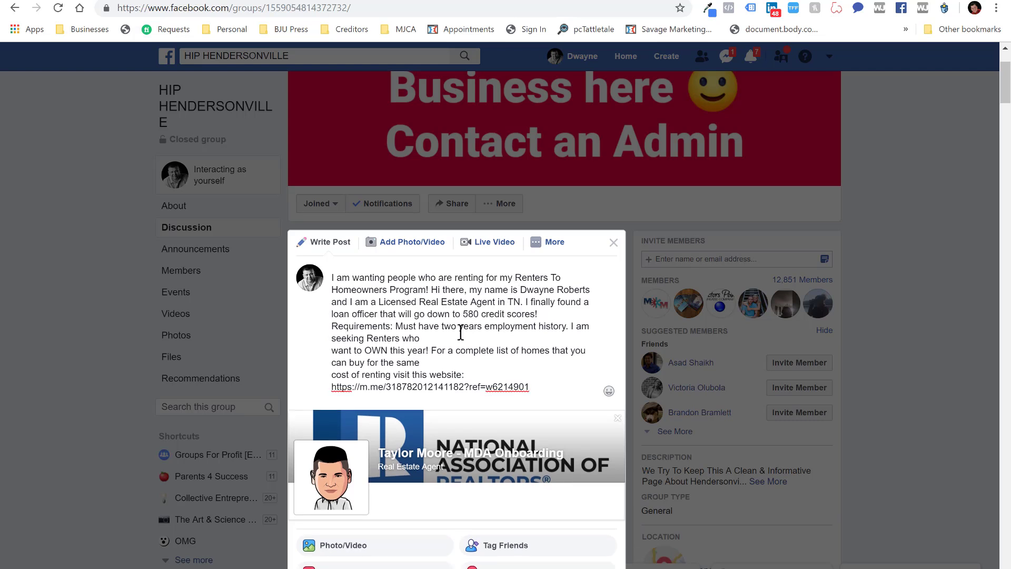
{"action": "key", "text": "Delete"}
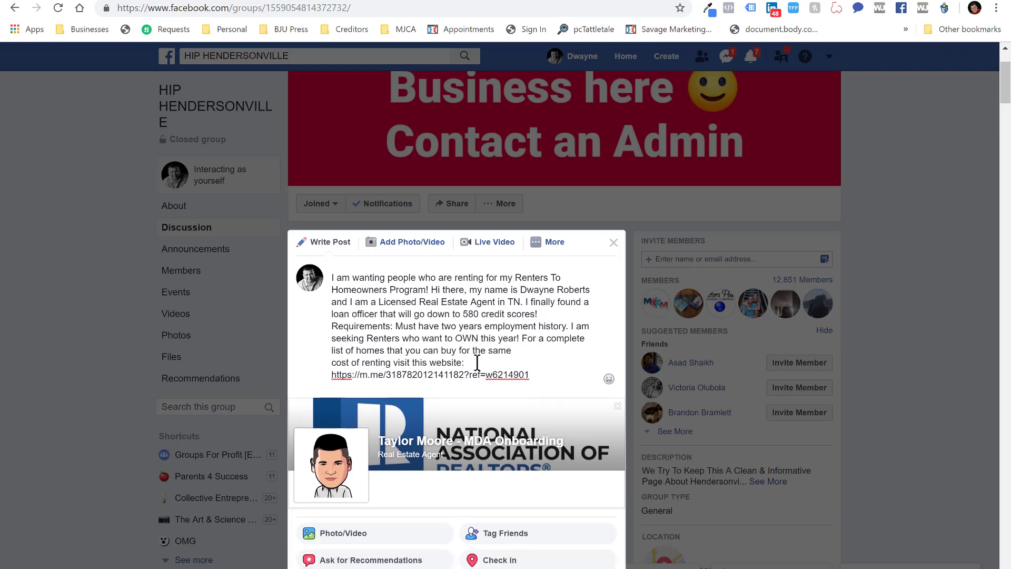
{"action": "left_click", "coordinate": [617, 406]}
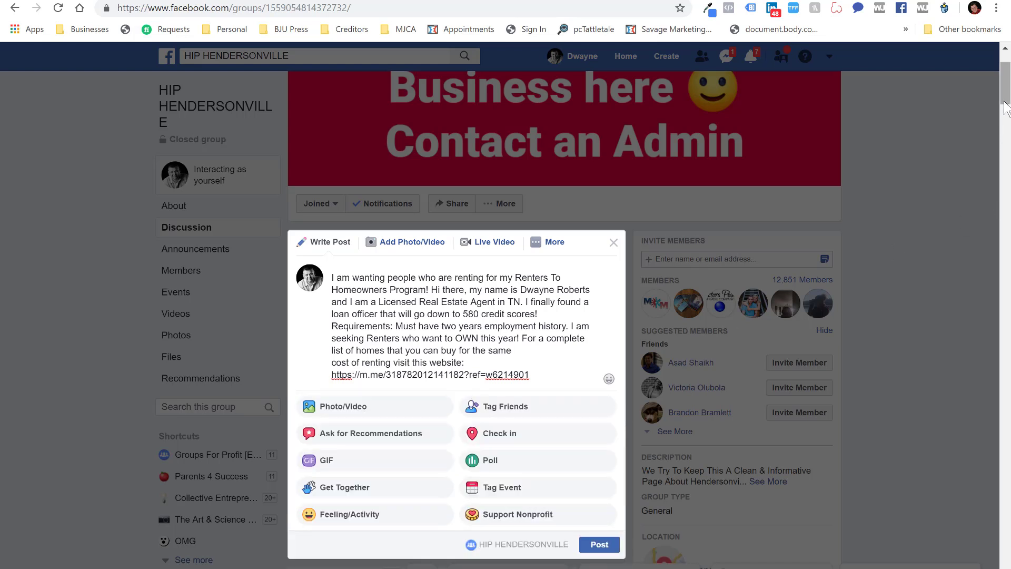
{"action": "left_click", "coordinate": [600, 545]}
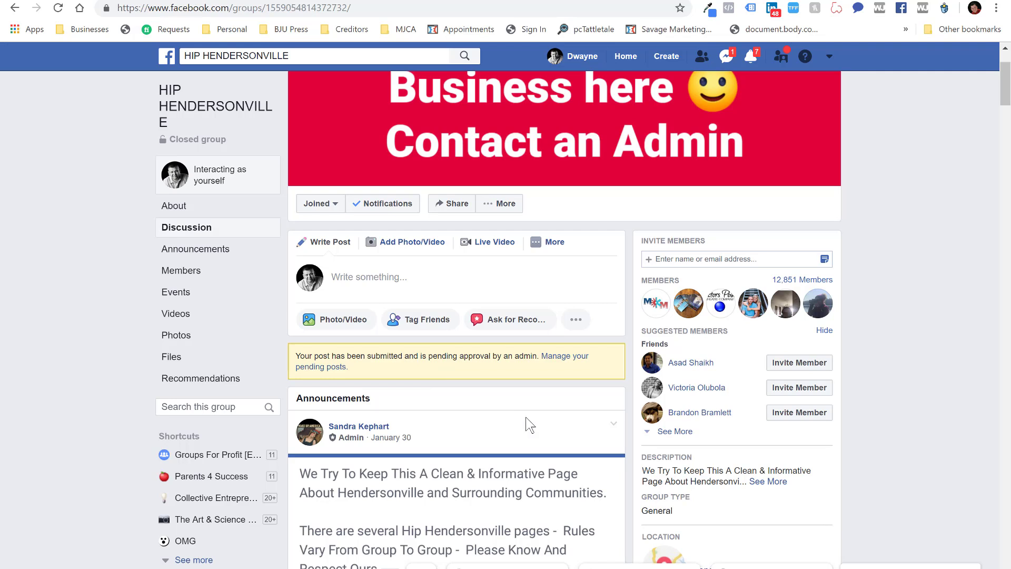
Copy the third ad paragraph with the ref=w6214911 link from Notepad
{"action": "key", "text": "alt+Tab"}
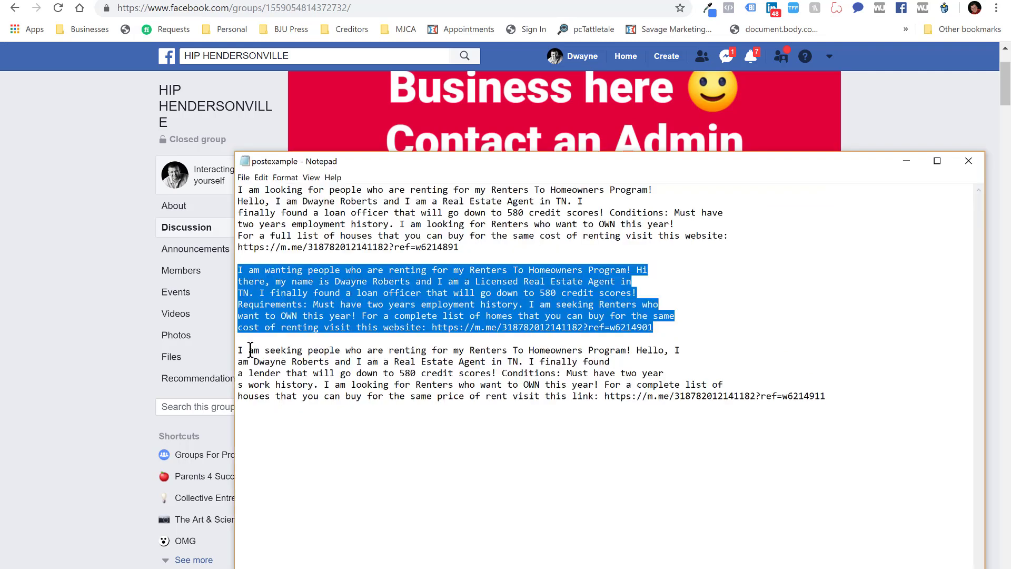
{"action": "left_click_drag", "start_coordinate": [239, 350], "coordinate": [835, 407]}
{"action": "right_click", "coordinate": [544, 376]}
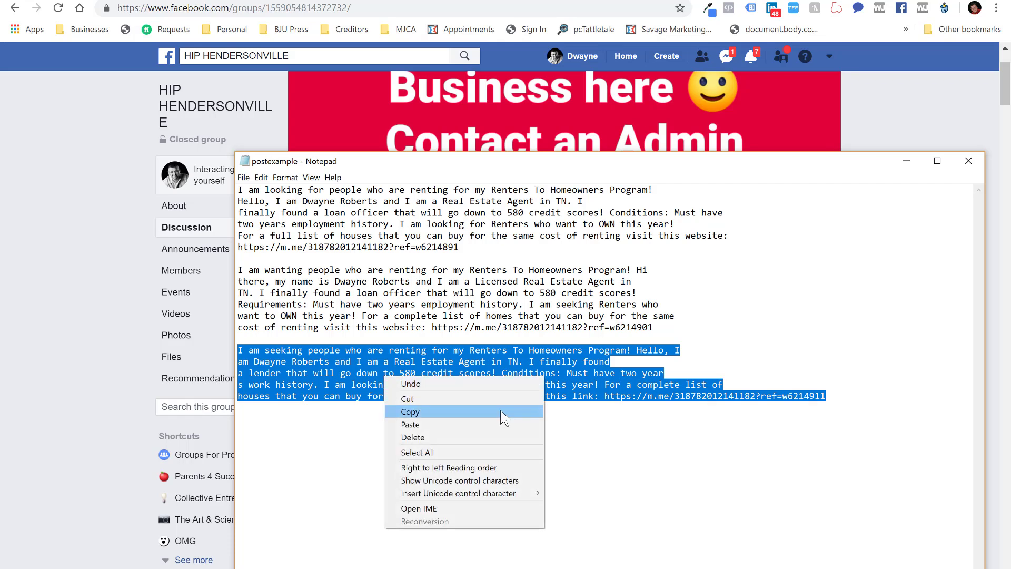
{"action": "left_click", "coordinate": [421, 413]}
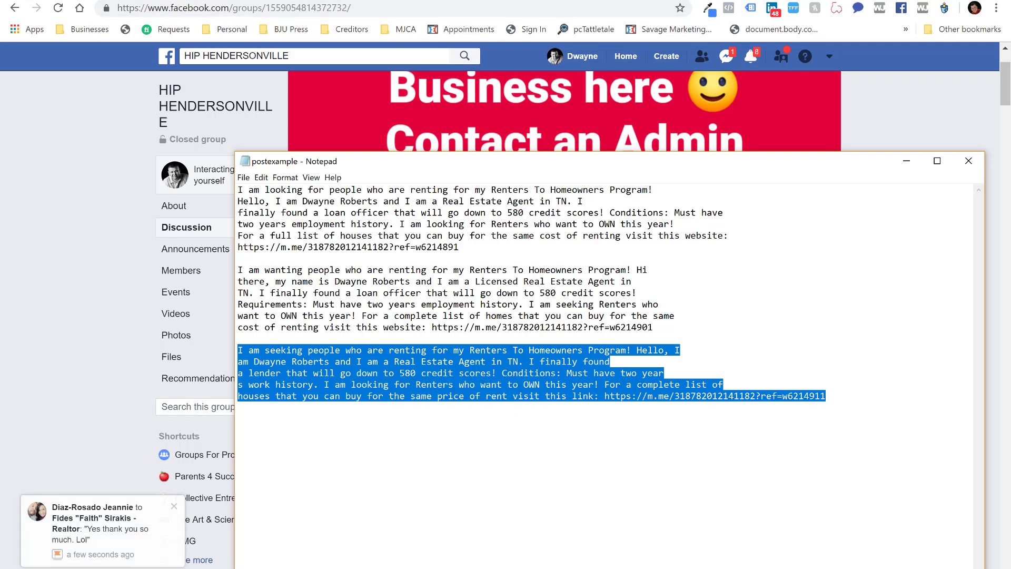
{"action": "key", "text": "alt+Tab"}
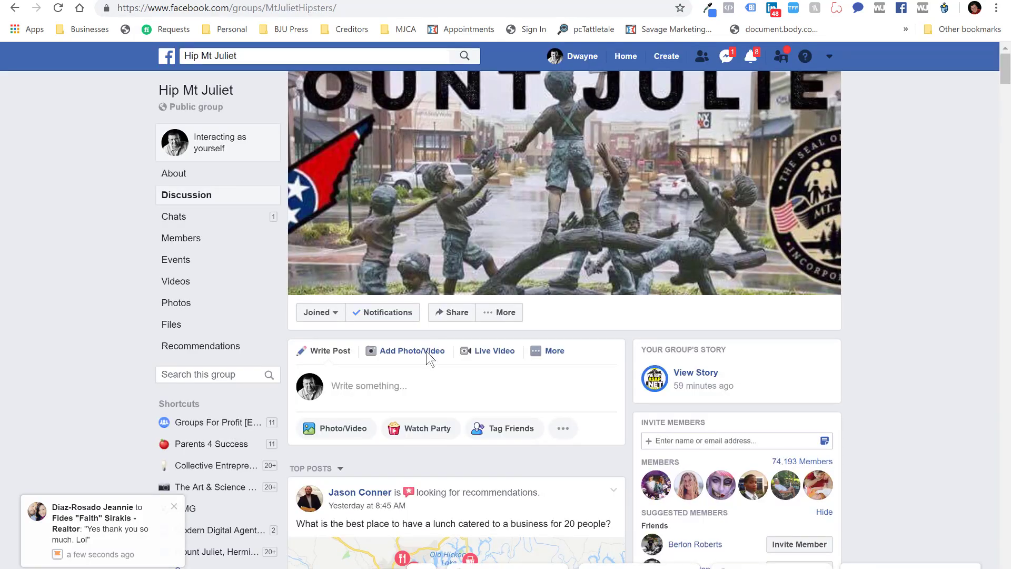
Paste the third ad into a Hip Mt Juliet post, join its lines, remove the preview, and post
{"action": "left_click", "coordinate": [411, 390]}
{"action": "key", "text": "ctrl+v"}
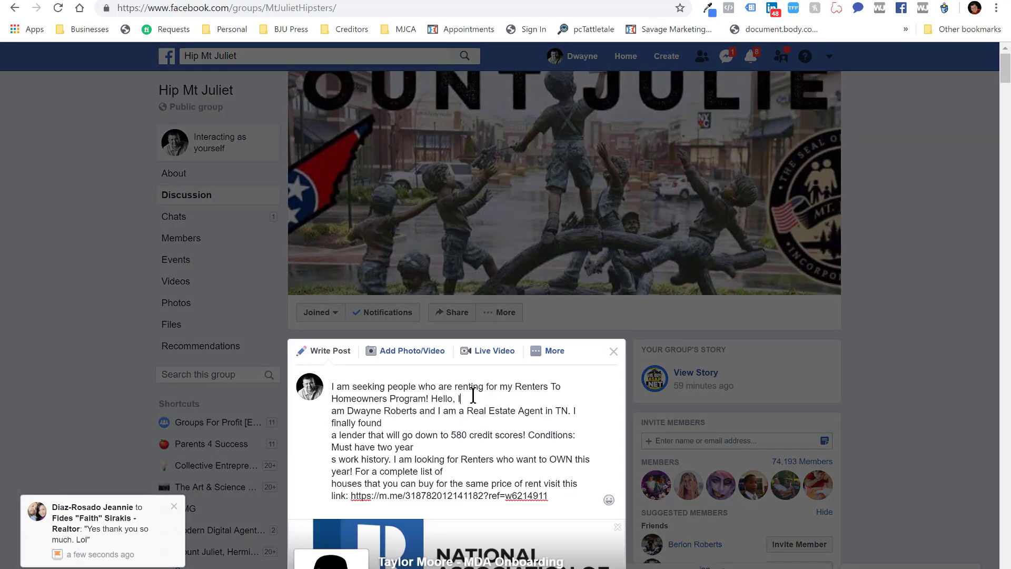
{"action": "key", "text": "Delete"}
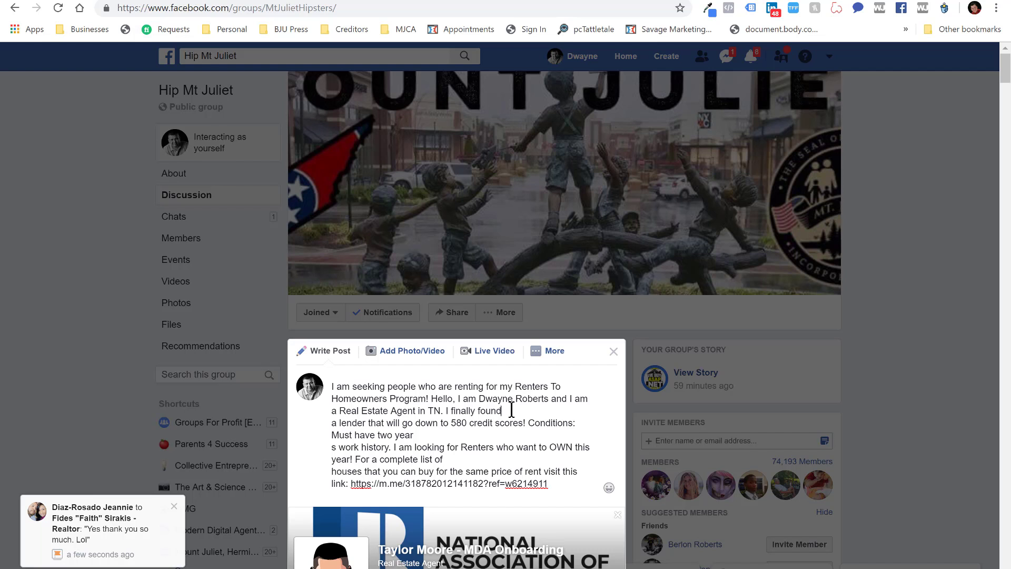
{"action": "key", "text": "Delete"}
{"action": "left_click", "coordinate": [470, 445]}
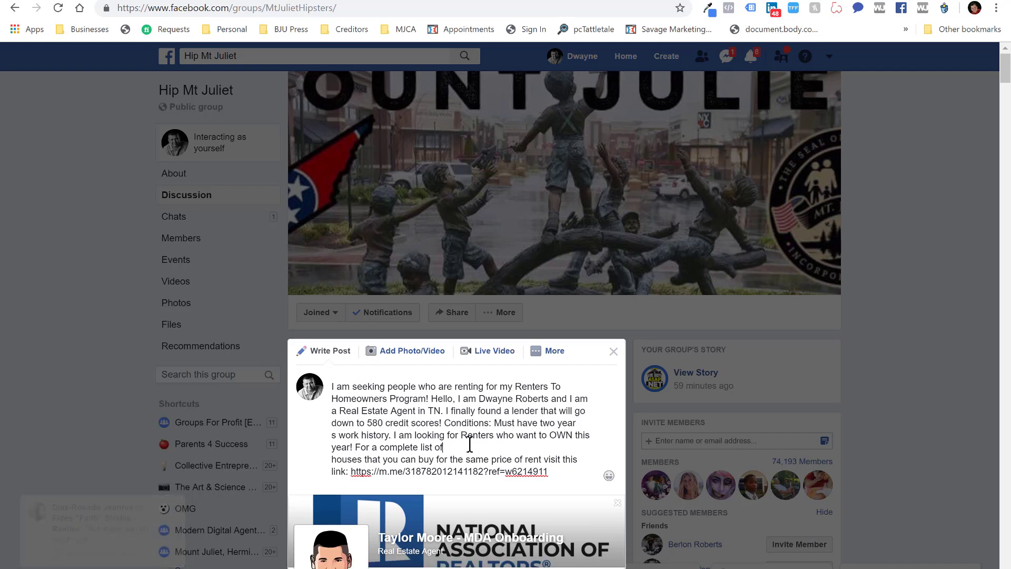
{"action": "key", "text": "Delete"}
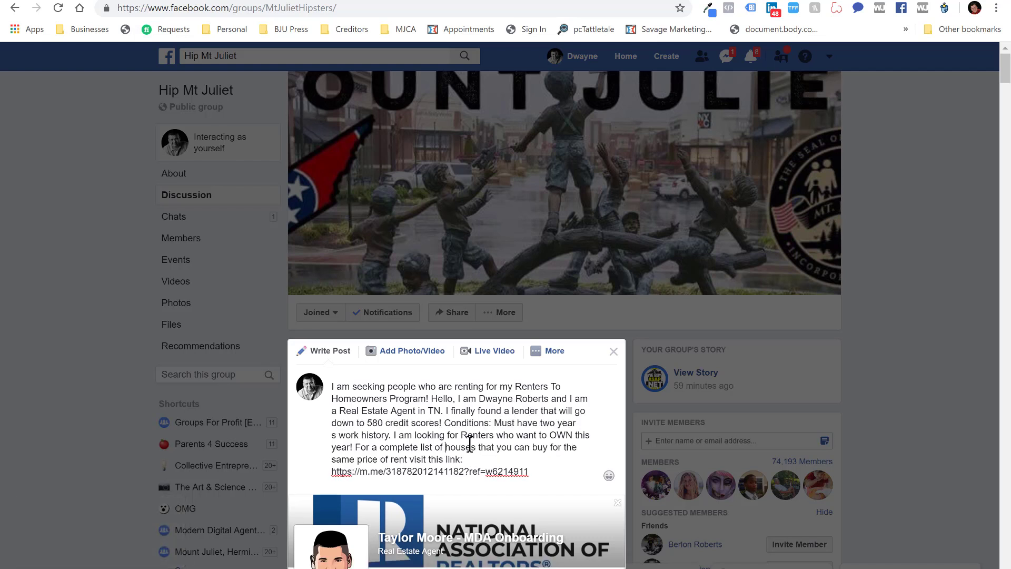
{"action": "left_click", "coordinate": [619, 503]}
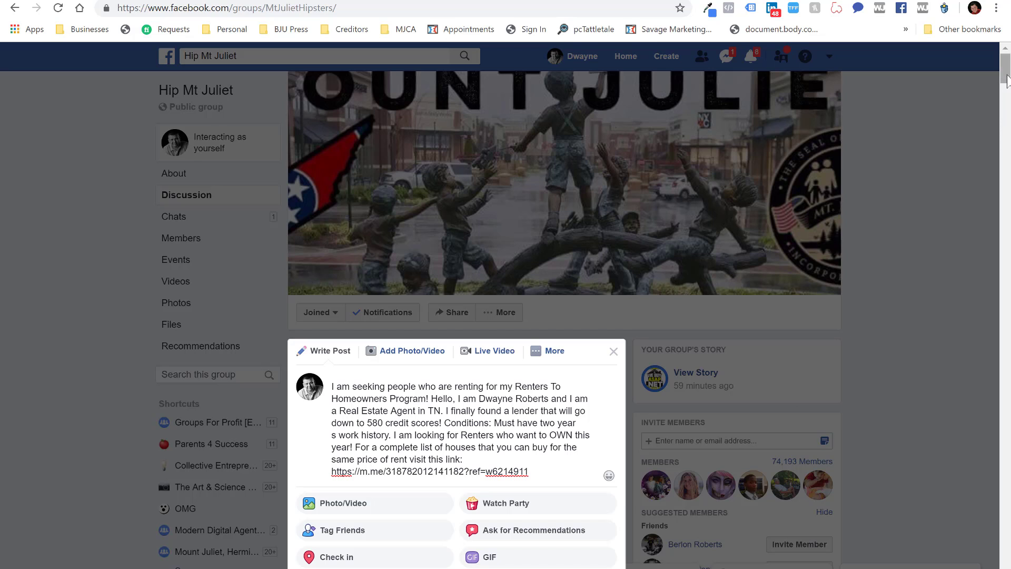
{"action": "left_click_drag", "start_coordinate": [1008, 76], "coordinate": [1006, 88]}
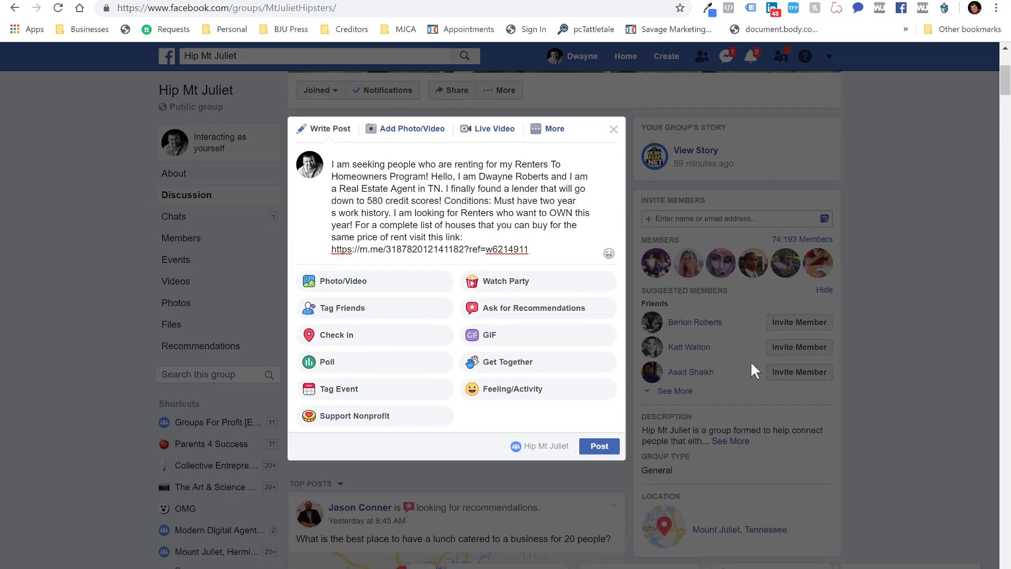
{"action": "left_click", "coordinate": [602, 448]}
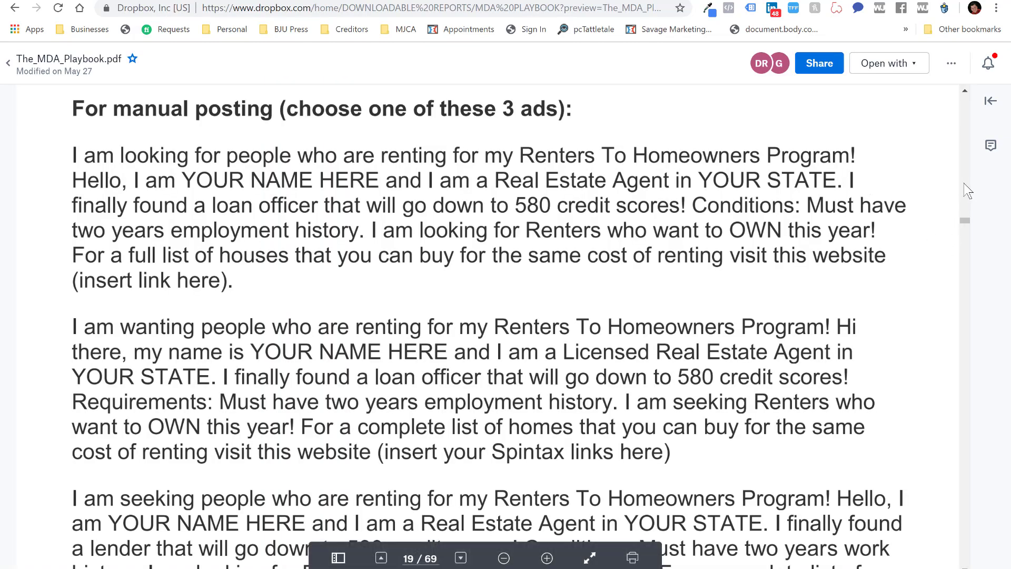
Scroll the playbook PDF to Campaign #9: Sellers Costly Mistakes and its links, then return to ManyChat
{"action": "left_click", "coordinate": [965, 92]}
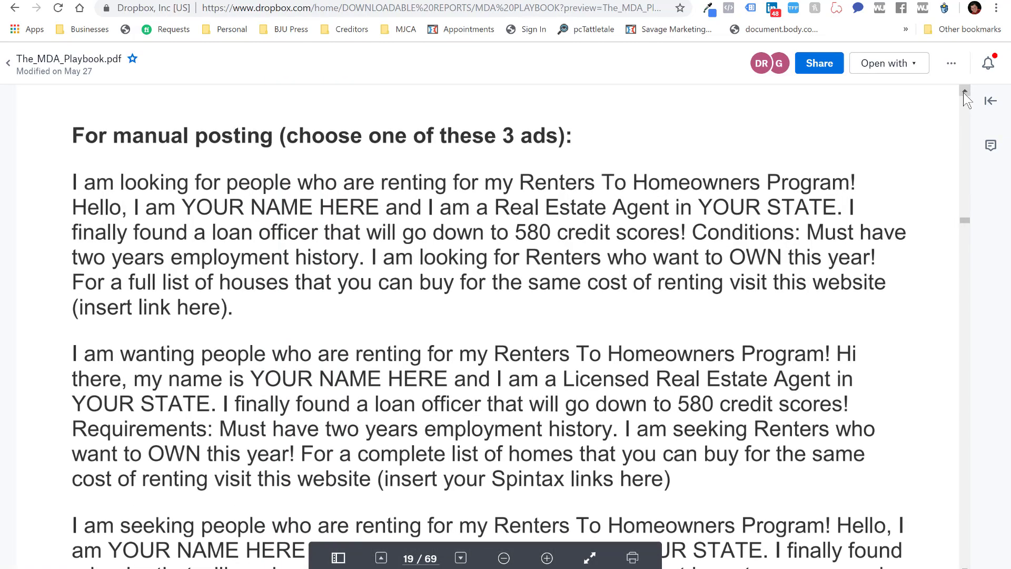
{"action": "left_click_drag", "start_coordinate": [964, 93], "coordinate": [964, 92]}
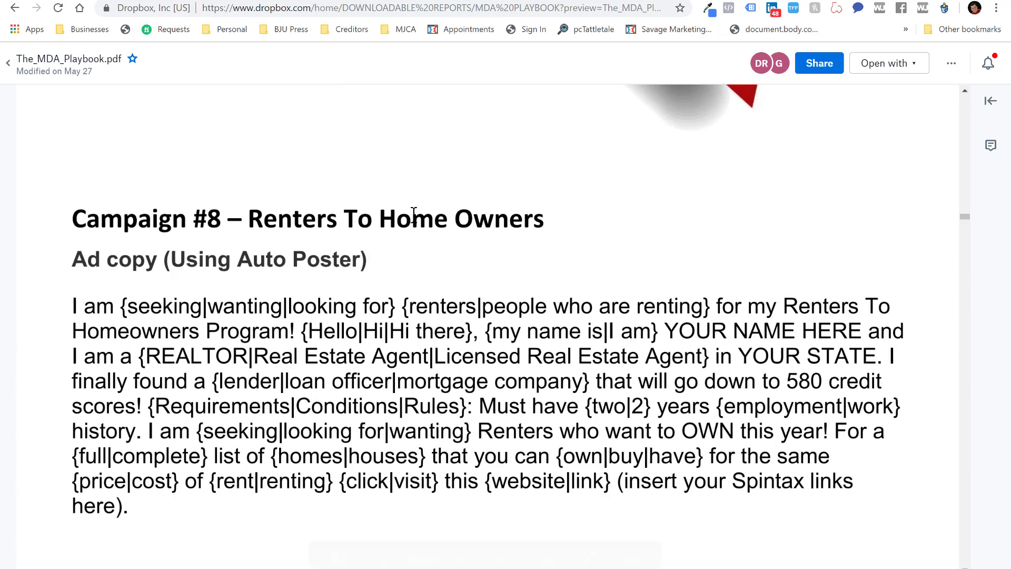
{"action": "left_click", "coordinate": [965, 567]}
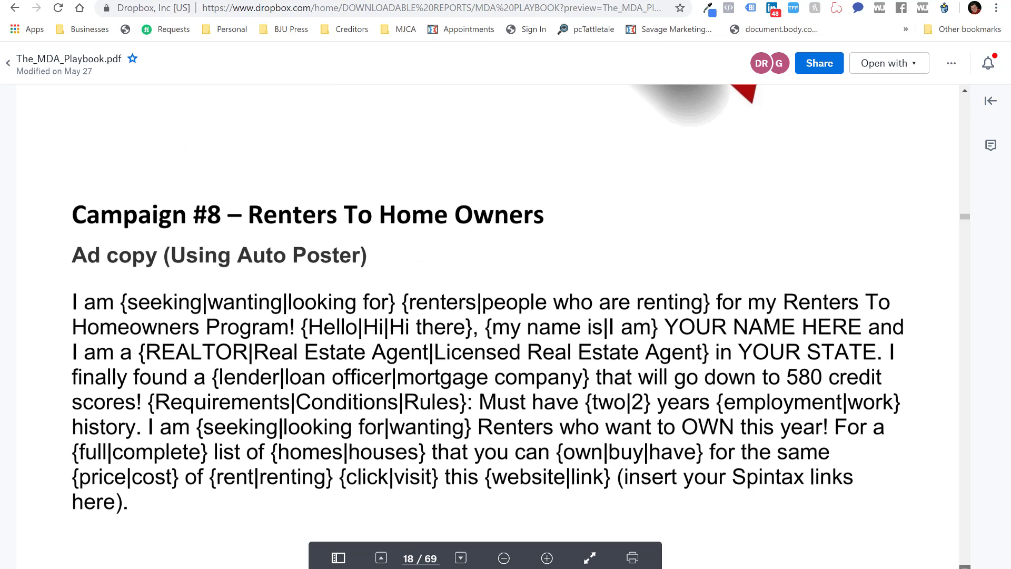
{"action": "scroll", "coordinate": [208, 328], "scroll_direction": "down", "scroll_amount": 1}
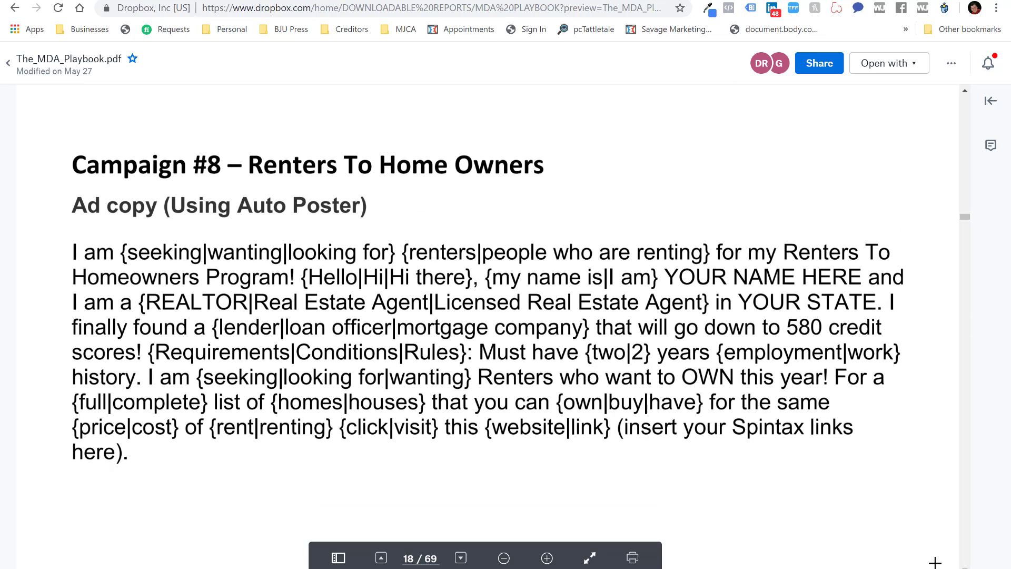
{"action": "left_click_drag", "start_coordinate": [965, 567], "coordinate": [965, 567]}
{"action": "scroll", "coordinate": [487, 324], "scroll_direction": "down", "scroll_amount": 10}
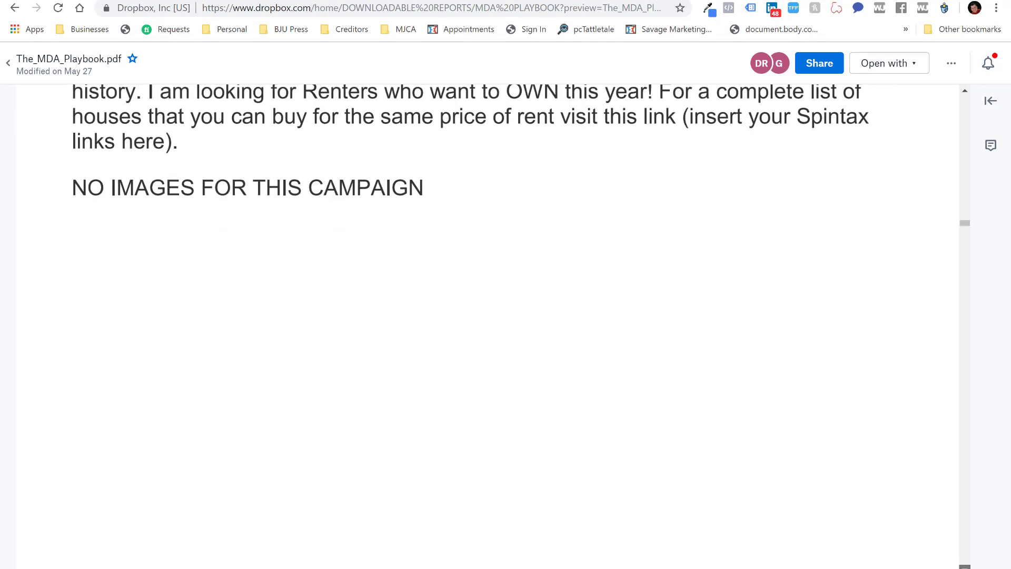
{"action": "scroll", "coordinate": [487, 324], "scroll_direction": "down", "scroll_amount": 5}
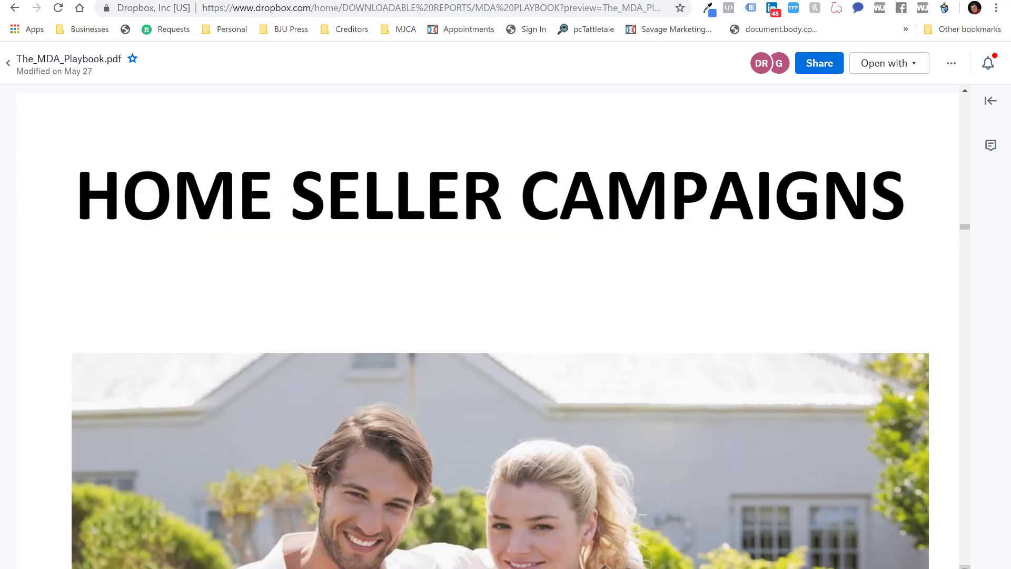
{"action": "scroll", "coordinate": [500, 326], "scroll_direction": "down", "scroll_amount": 6}
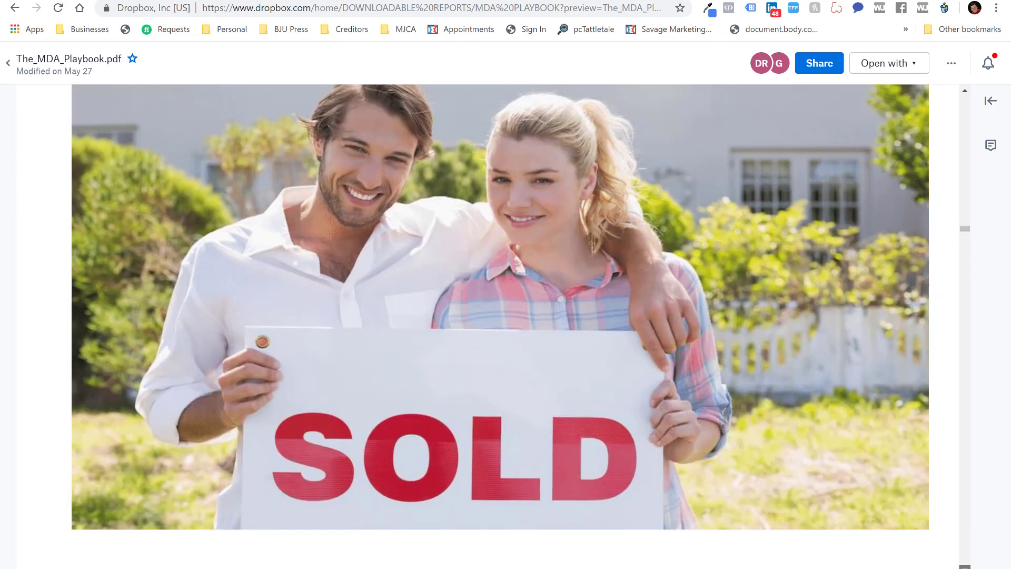
{"action": "scroll", "coordinate": [500, 326], "scroll_direction": "down", "scroll_amount": 5}
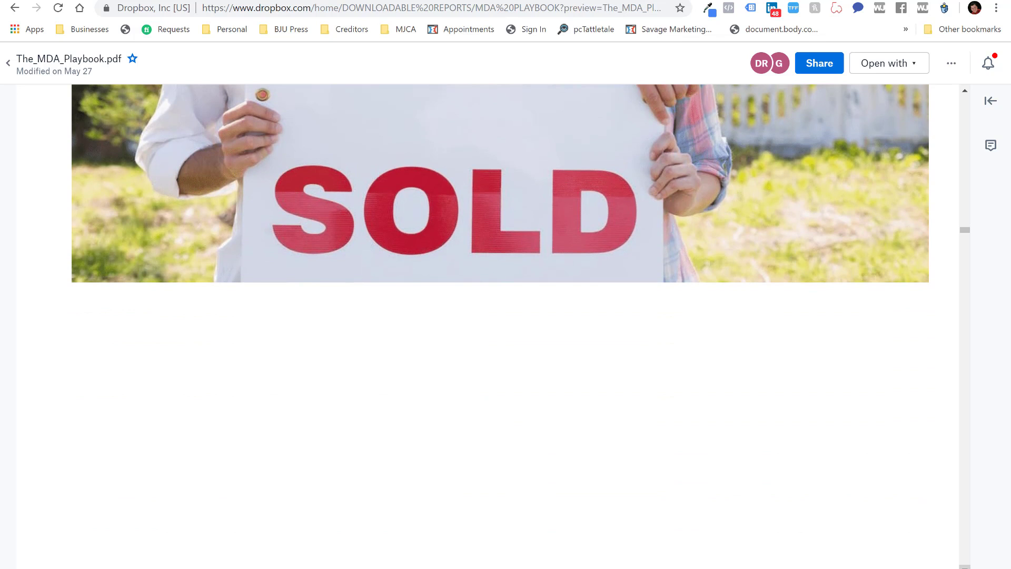
{"action": "scroll", "coordinate": [501, 327], "scroll_direction": "down", "scroll_amount": 8}
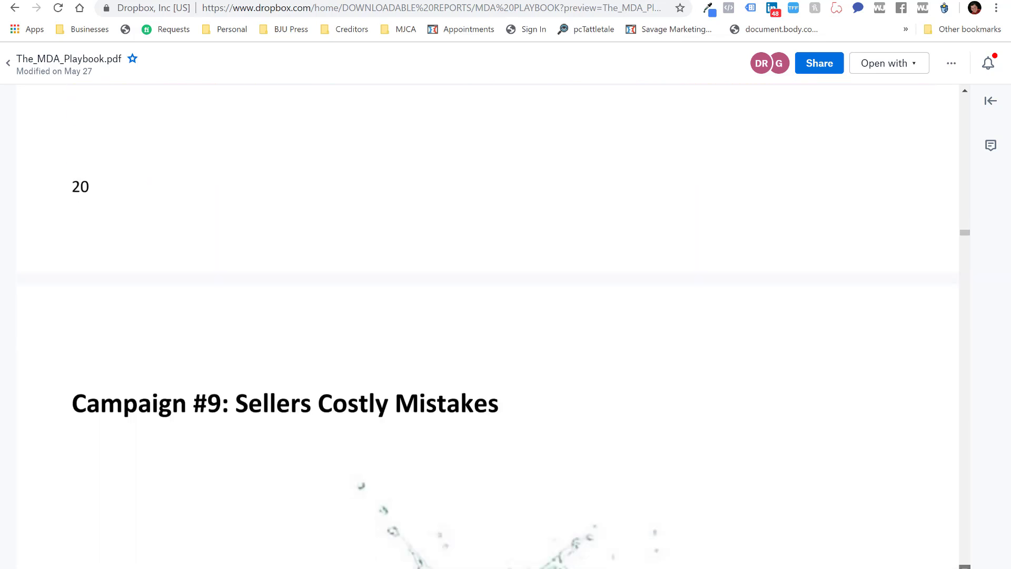
{"action": "scroll", "coordinate": [500, 327], "scroll_direction": "down", "scroll_amount": 9}
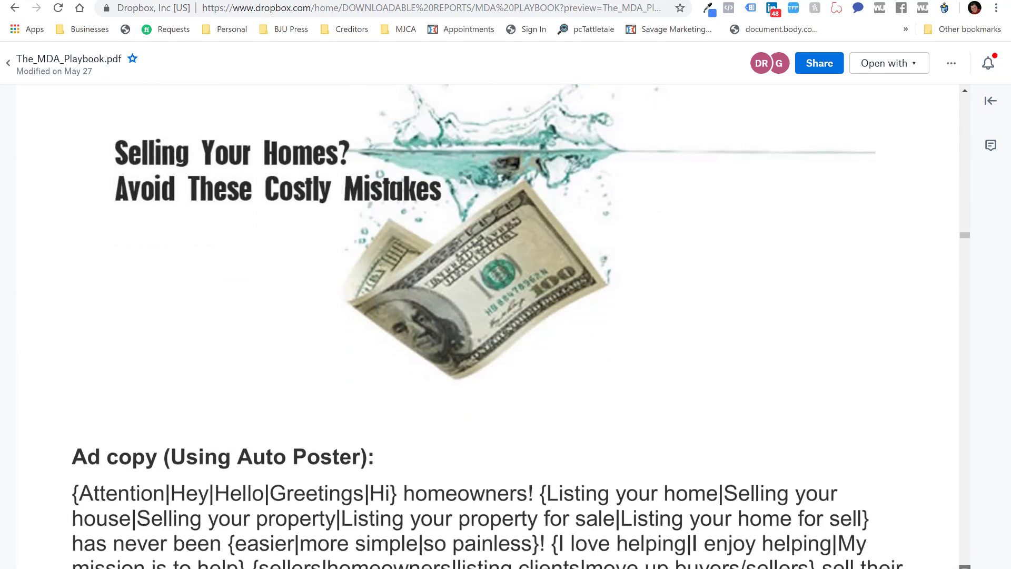
{"action": "scroll", "coordinate": [500, 327], "scroll_direction": "down", "scroll_amount": 10}
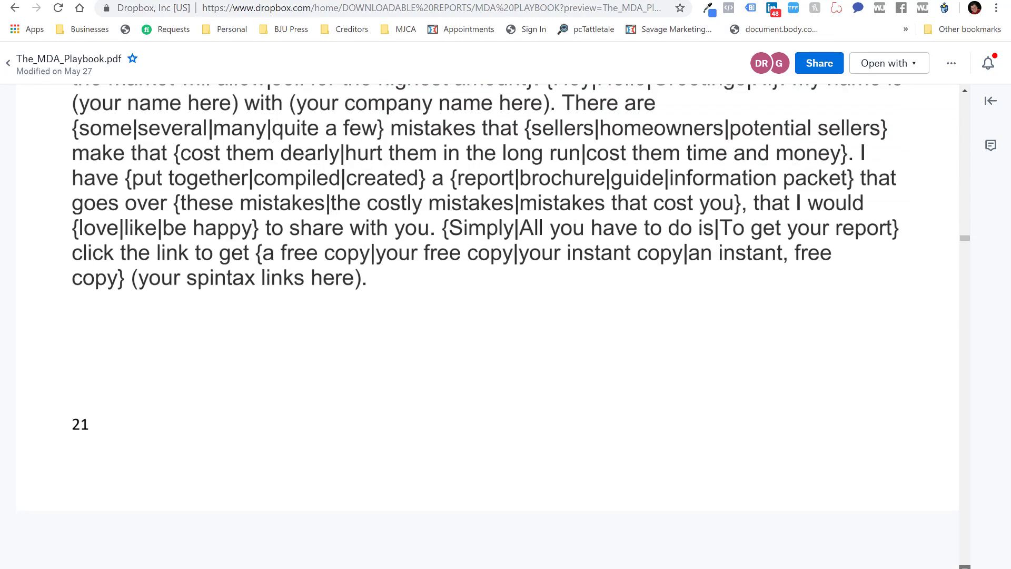
{"action": "scroll", "coordinate": [501, 327], "scroll_direction": "down", "scroll_amount": 9}
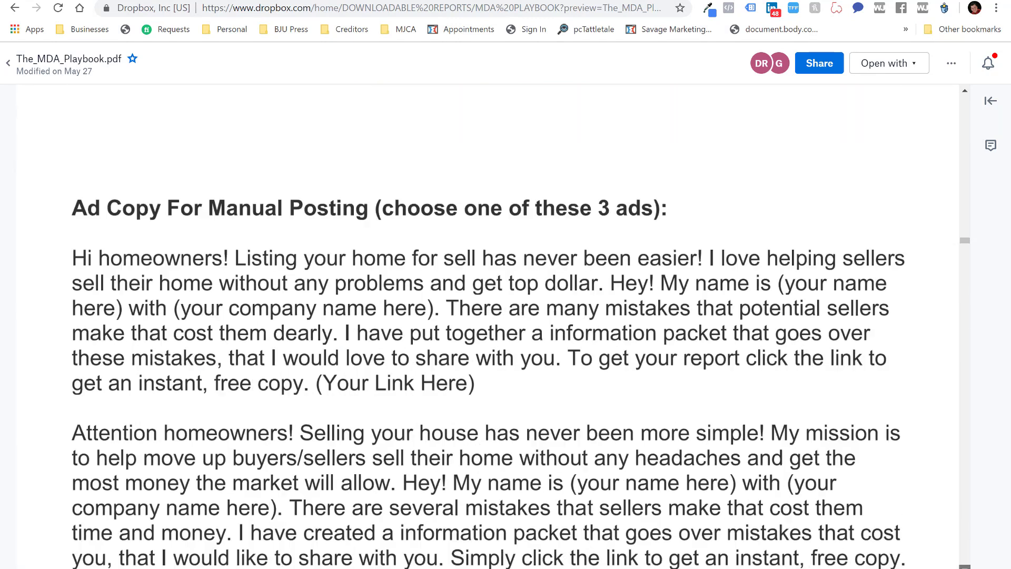
{"action": "scroll", "coordinate": [500, 327], "scroll_direction": "down", "scroll_amount": 9}
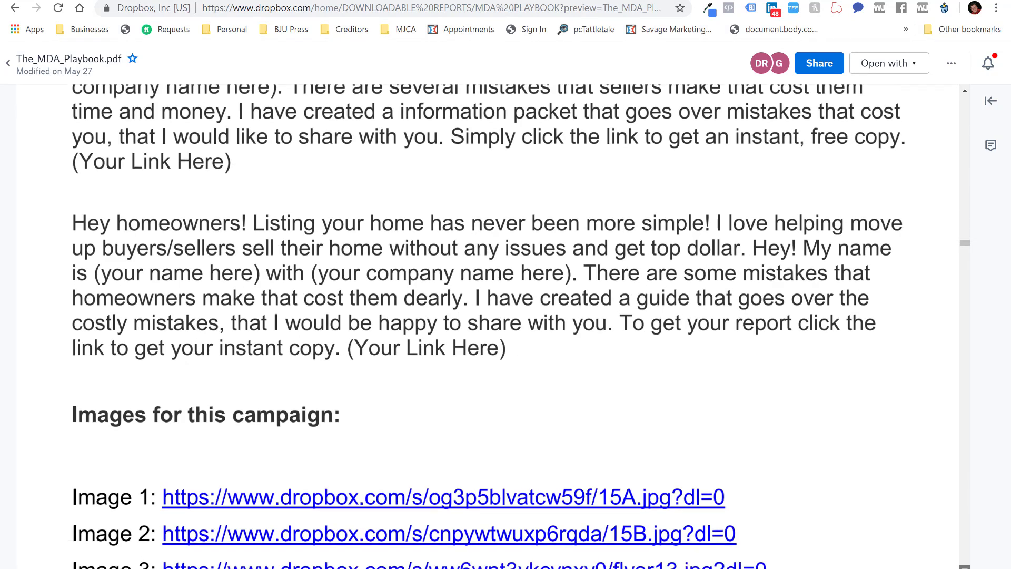
{"action": "scroll", "coordinate": [501, 326], "scroll_direction": "down", "scroll_amount": 4}
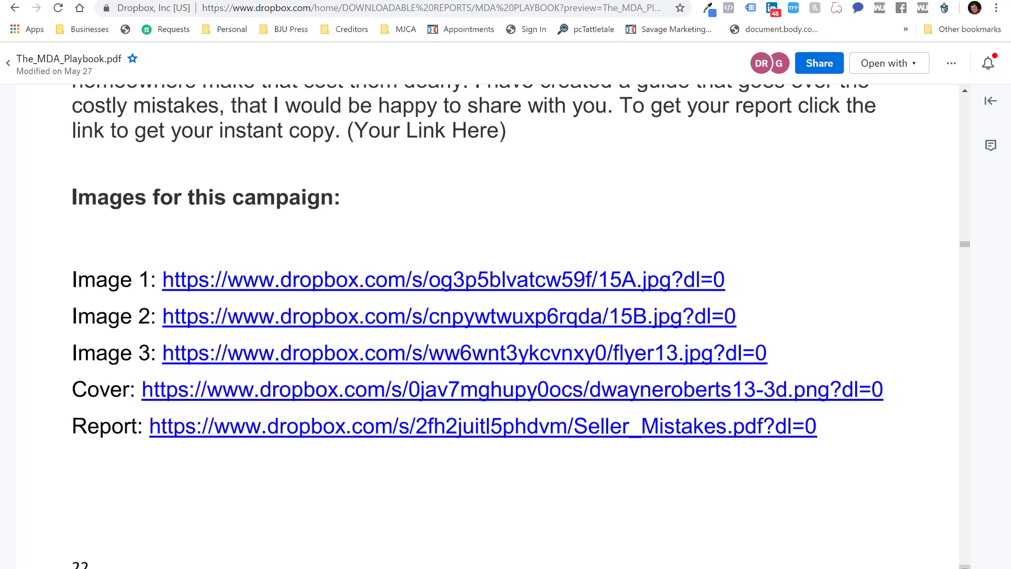
{"action": "scroll", "coordinate": [500, 327], "scroll_direction": "down", "scroll_amount": 1}
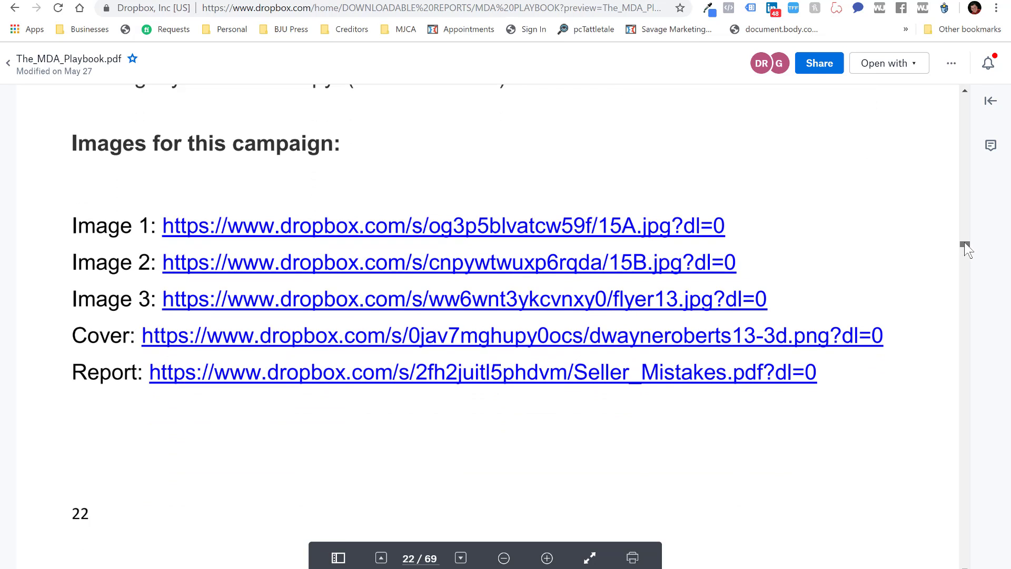
{"action": "left_click_drag", "start_coordinate": [965, 243], "coordinate": [969, 233]}
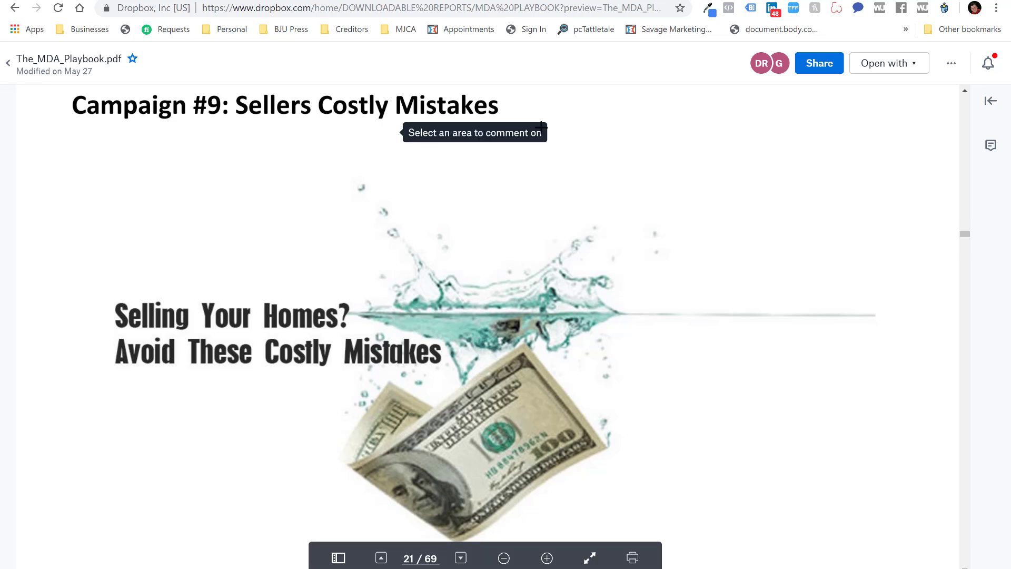
{"action": "key", "text": "ctrl+Tab"}
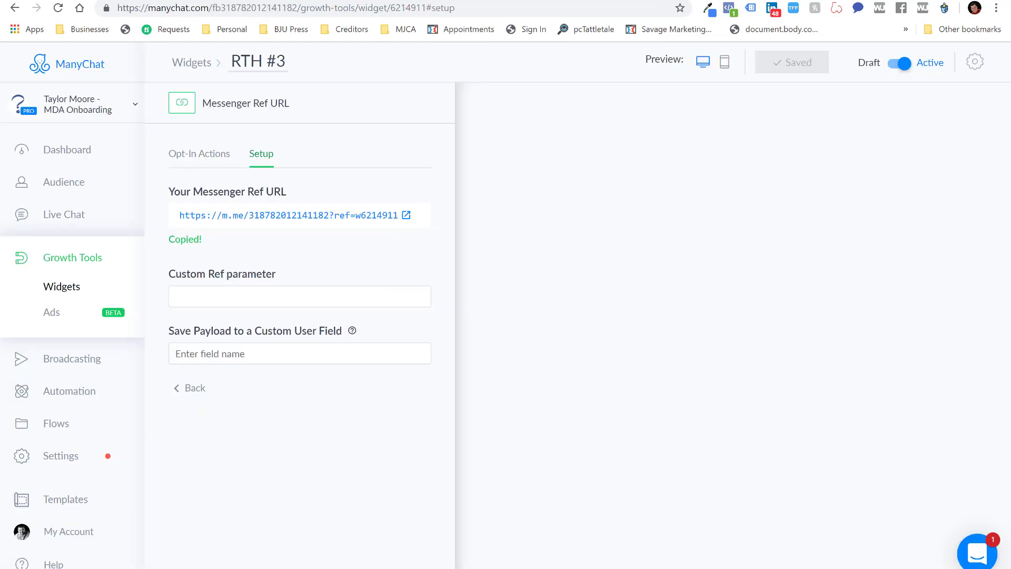
Create a Messenger Ref URL growth tool subscribing users to the Sellers: Costly Mistakes sequence
{"action": "left_click", "coordinate": [65, 261]}
{"action": "left_click", "coordinate": [861, 67]}
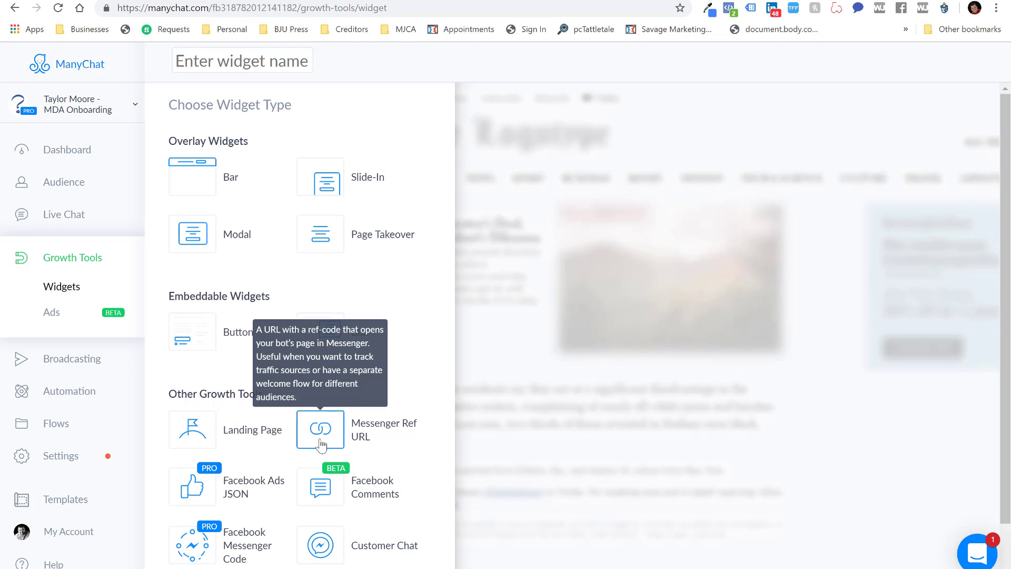
{"action": "left_click", "coordinate": [321, 445]}
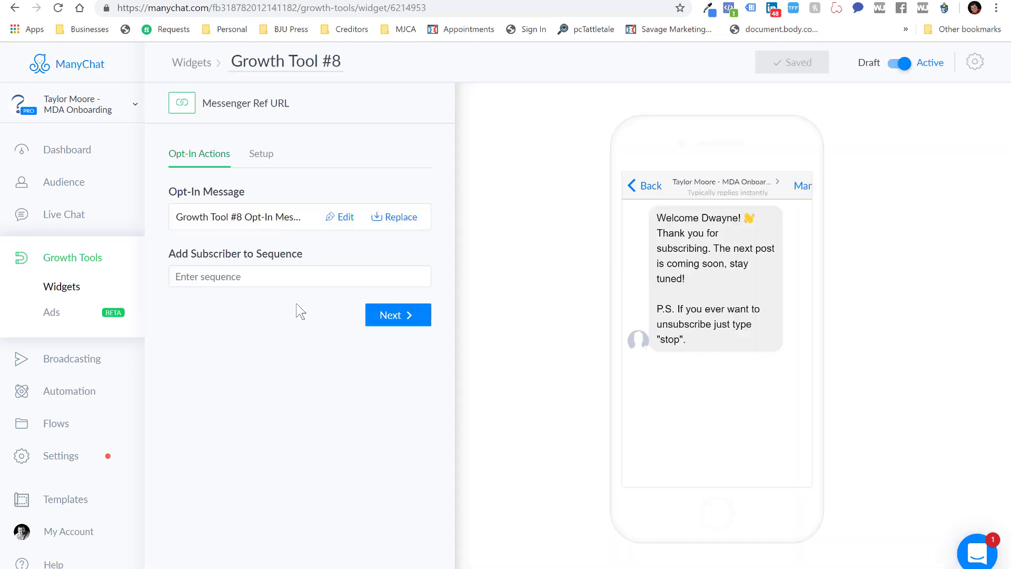
{"action": "left_click", "coordinate": [278, 276]}
{"action": "type", "text": "se"}
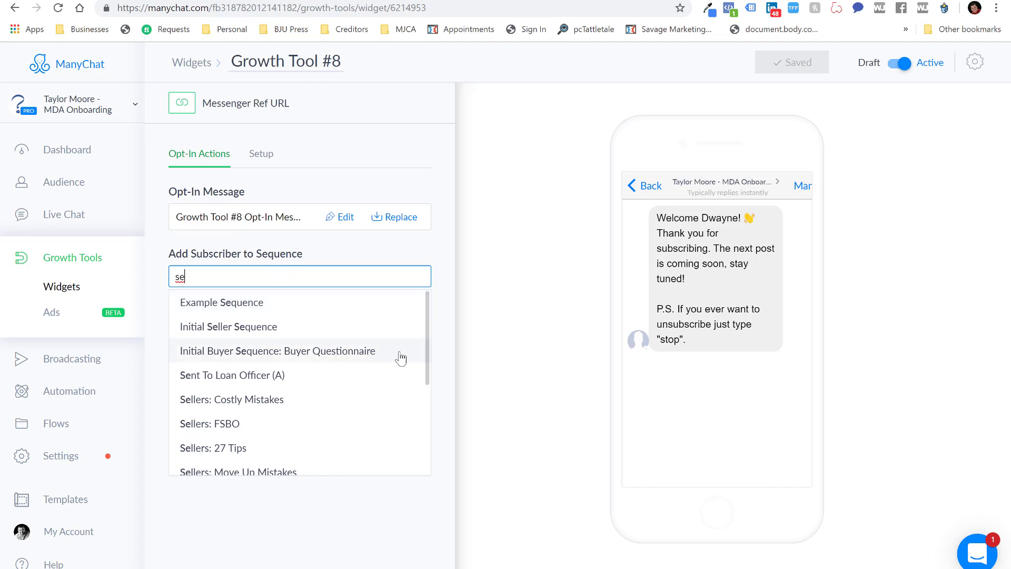
{"action": "left_click", "coordinate": [297, 406]}
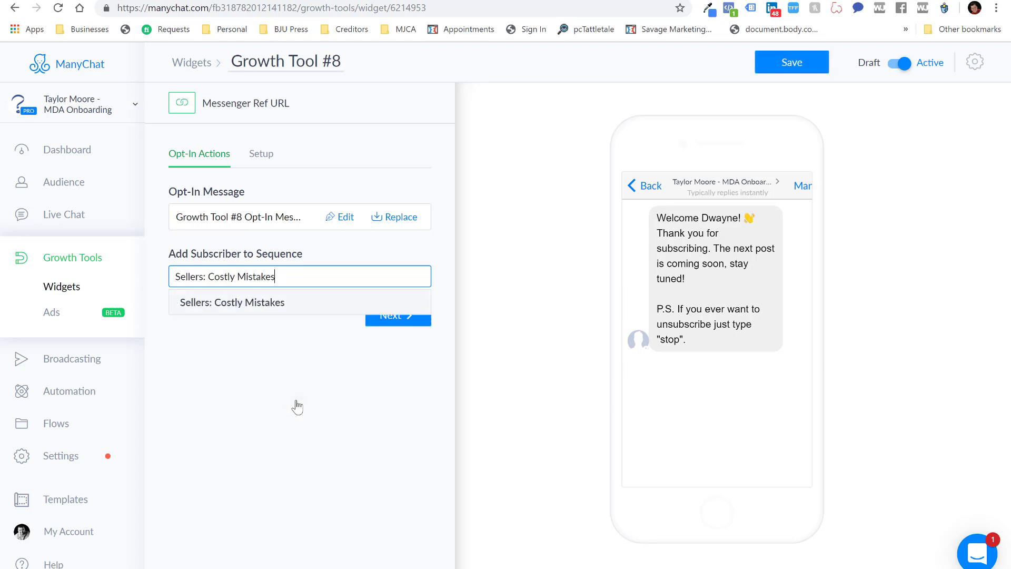
{"action": "left_click_drag", "start_coordinate": [177, 278], "coordinate": [277, 285]}
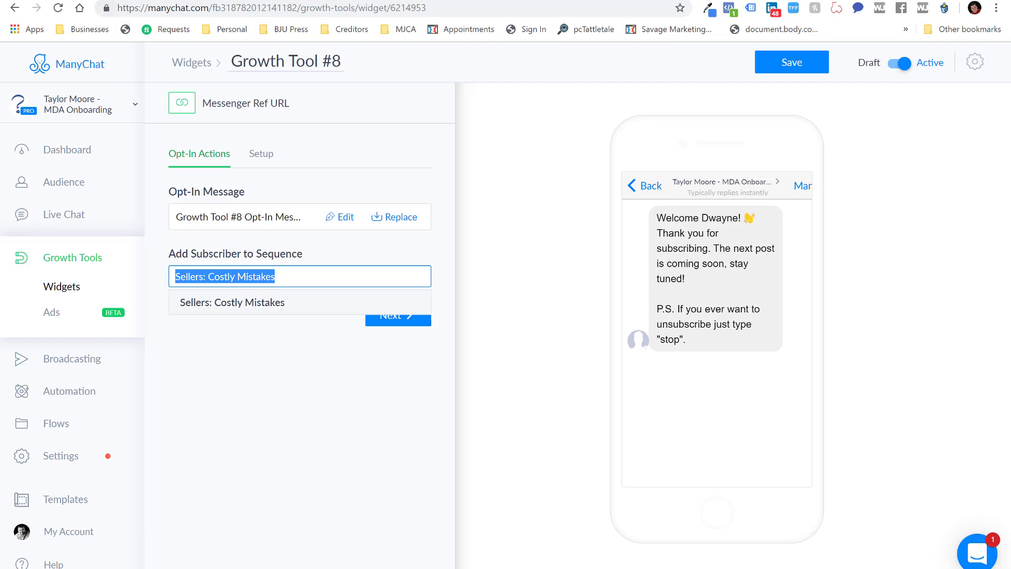
{"action": "left_click", "coordinate": [139, 0]}
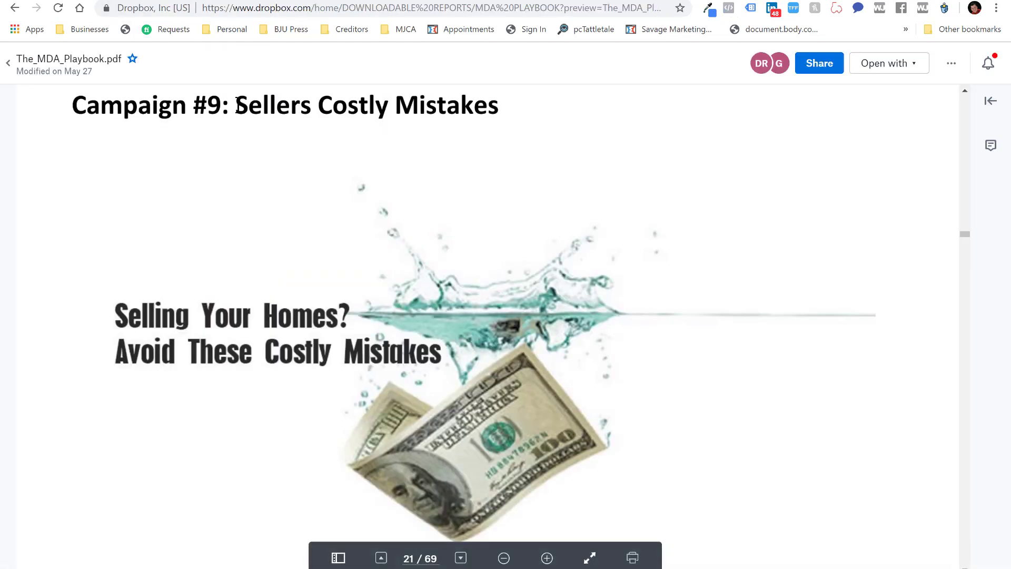
Select the 'Sellers Costly Mistakes' heading in the PDF, then return to Growth Tool #8
{"action": "left_click_drag", "start_coordinate": [236, 107], "coordinate": [464, 104]}
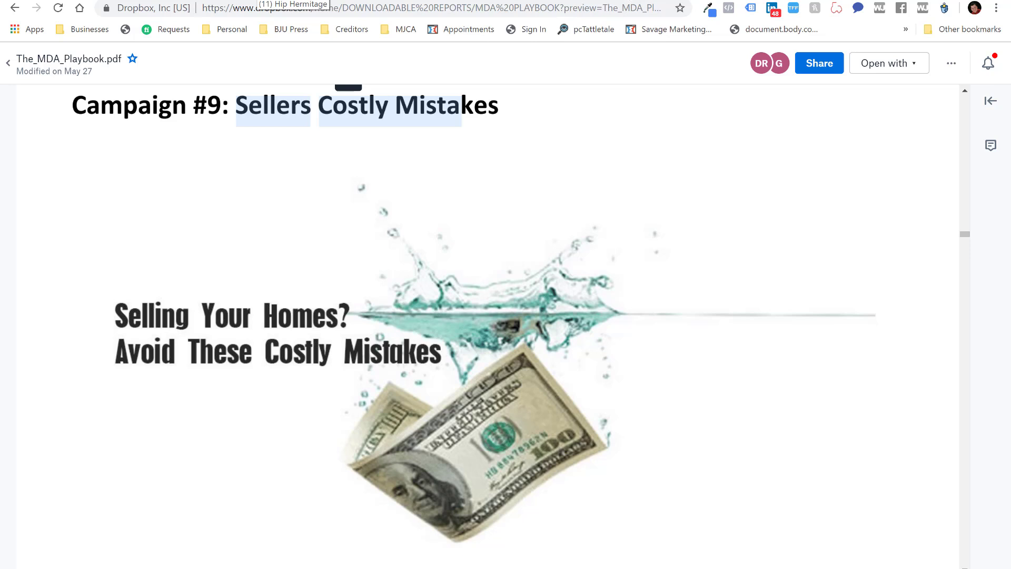
{"action": "left_click", "coordinate": [257, 1]}
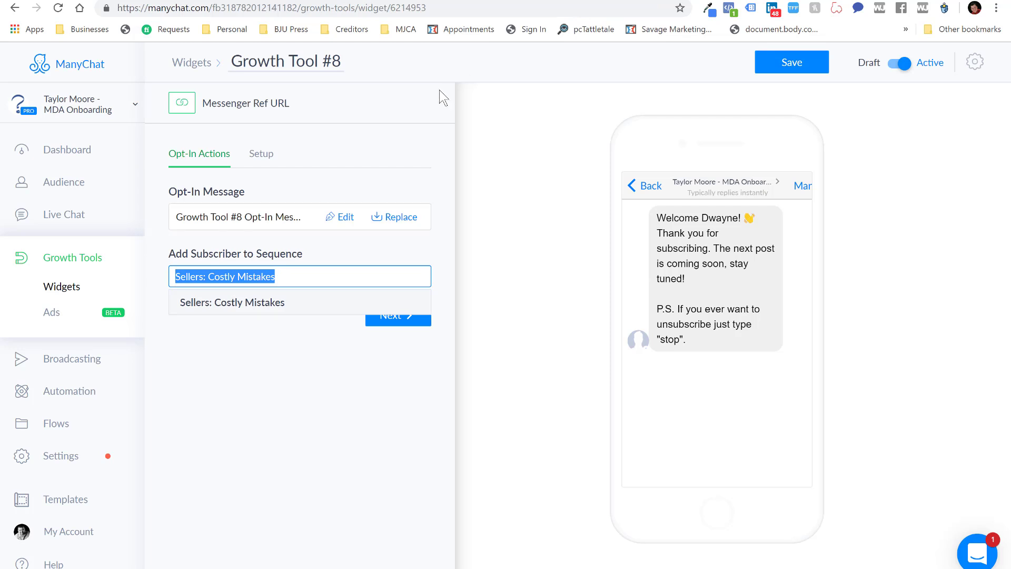
Discard the unsaved Growth Tool #8 changes and go back to the Growth Tools list
{"action": "left_click", "coordinate": [71, 263]}
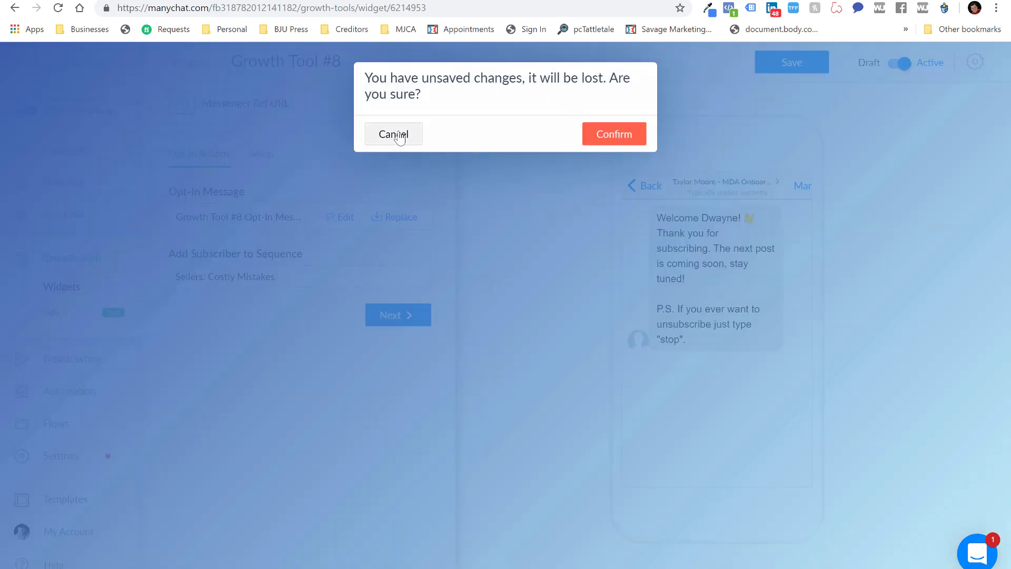
{"action": "left_click", "coordinate": [398, 134]}
{"action": "left_click", "coordinate": [71, 261]}
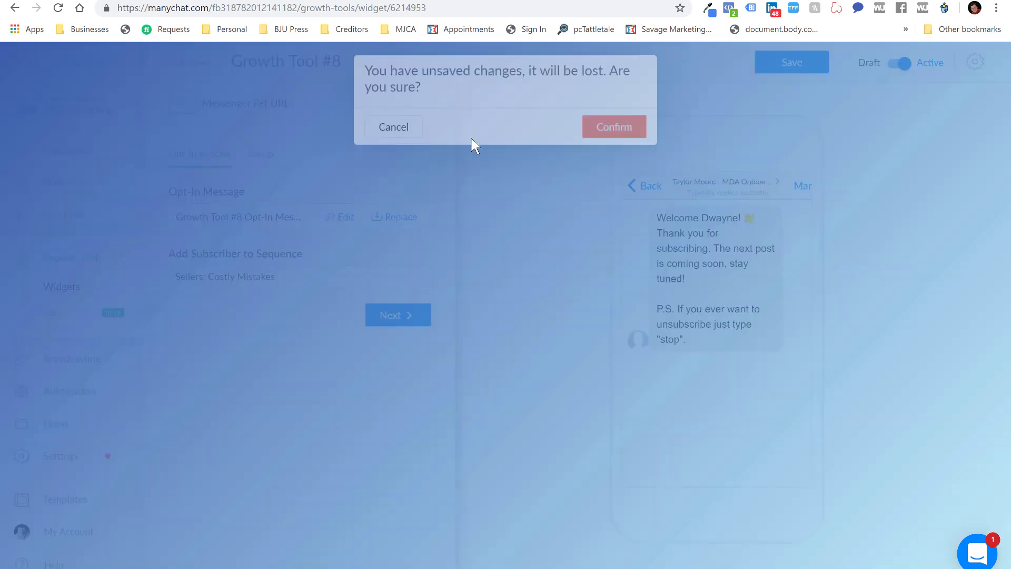
{"action": "left_click", "coordinate": [606, 140]}
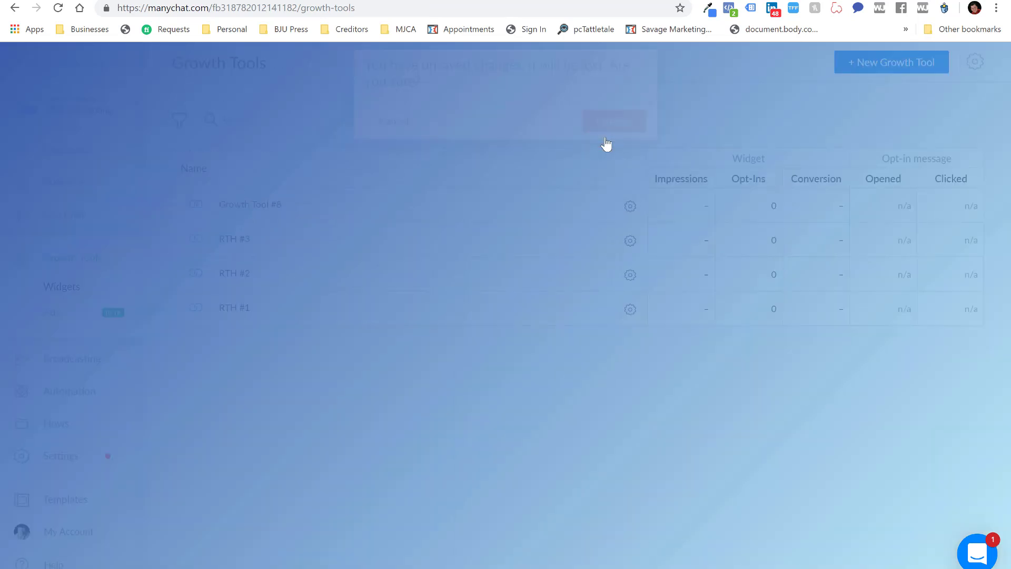